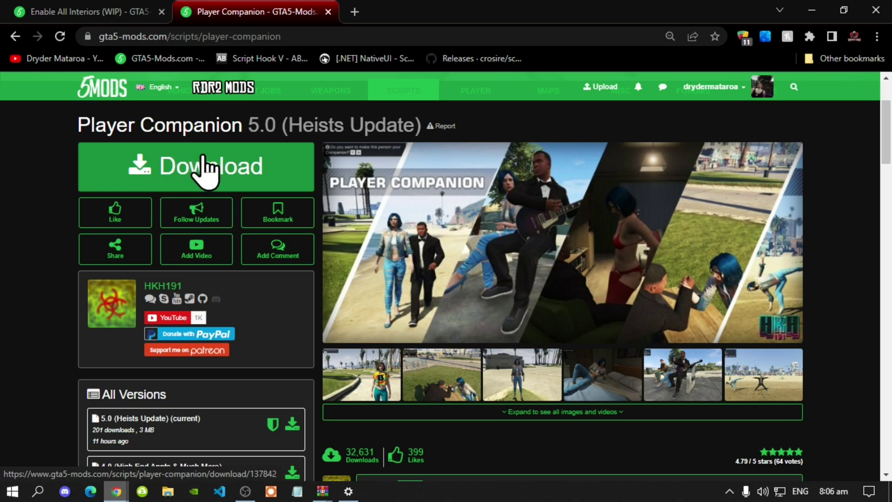
Step: View the Enable All Interiors mod page and return to the Player Companion mod page
{"action": "left_click", "coordinate": [110, 8]}
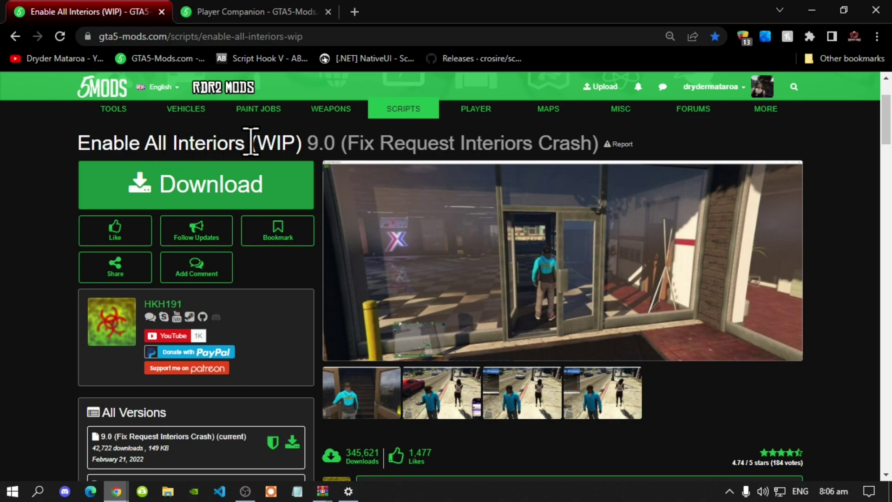
{"action": "left_click", "coordinate": [280, 13]}
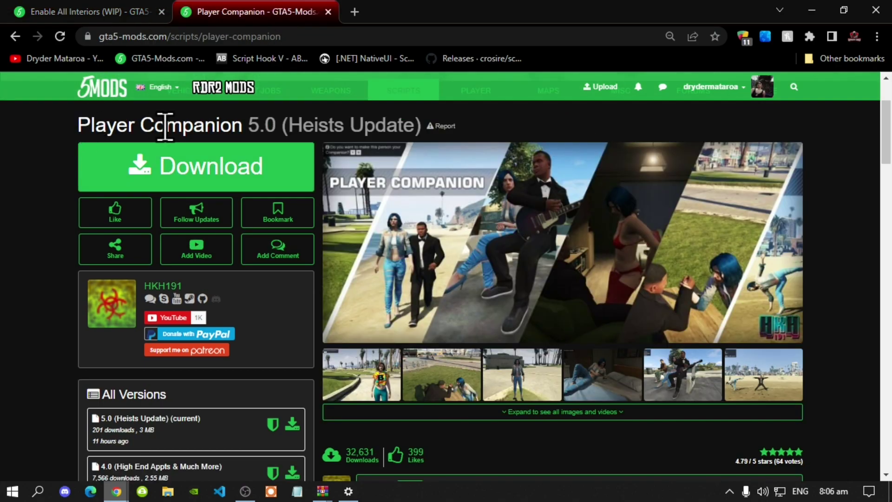
Step: Open LEMONUI DOWNLOAD LINK.txt from the scripts folder inside the Player Companion 5.0.0.1 archive in WinRAR
{"action": "mouse_move", "coordinate": [324, 493]}
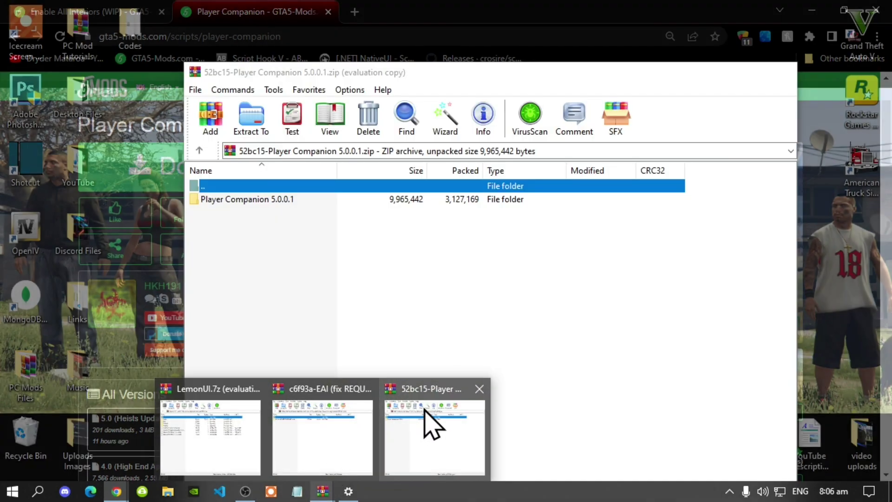
{"action": "left_click", "coordinate": [430, 425]}
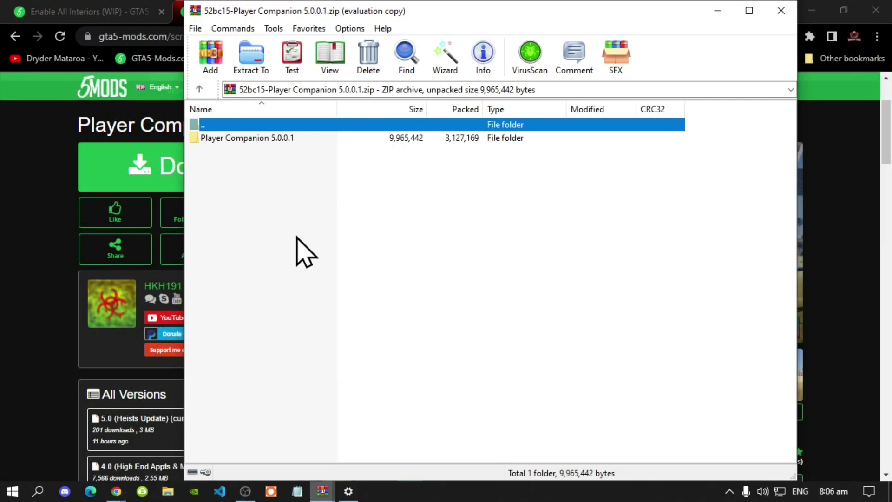
{"action": "double_click", "coordinate": [250, 139]}
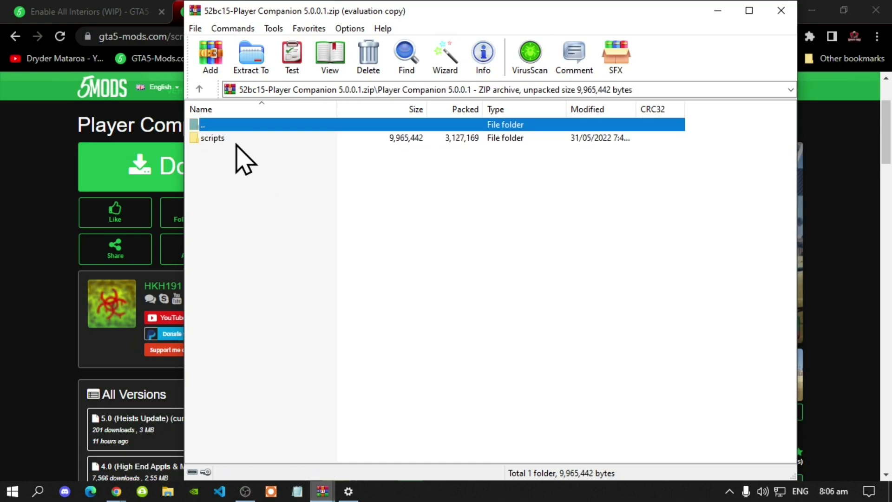
{"action": "double_click", "coordinate": [236, 140]}
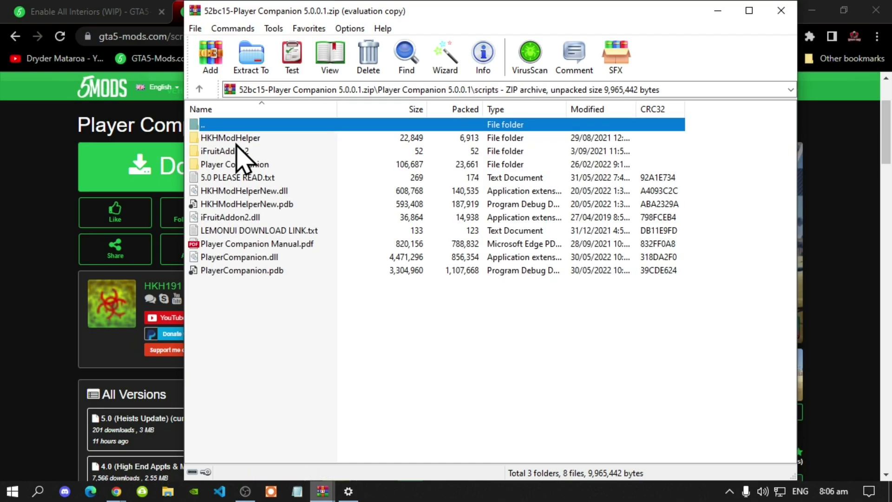
{"action": "double_click", "coordinate": [239, 232]}
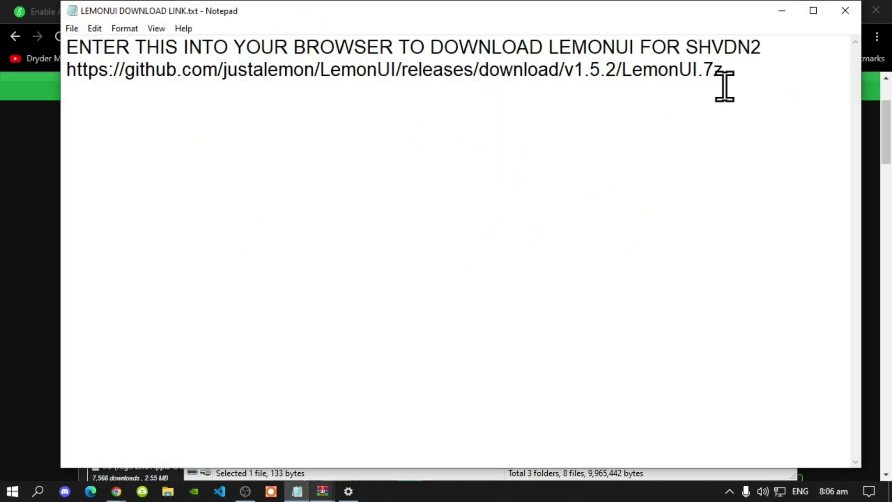
Step: Copy the LemonUI v1.5.2 download URL, close the text file and minimize the Player Companion archive
{"action": "left_click_drag", "start_coordinate": [752, 73], "coordinate": [68, 93]}
{"action": "right_click", "coordinate": [116, 75]}
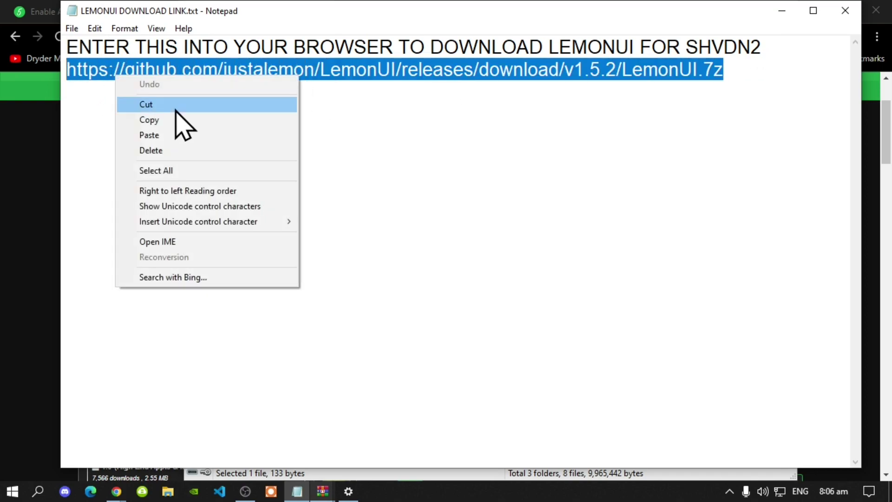
{"action": "left_click", "coordinate": [161, 120]}
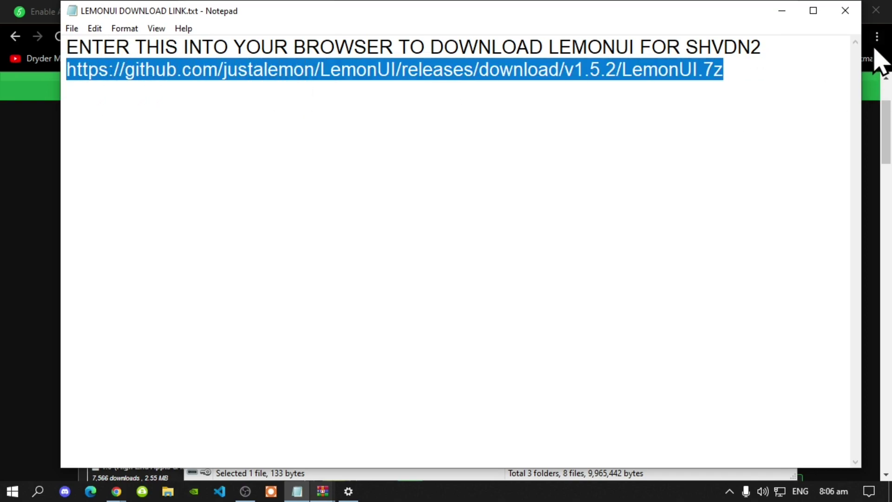
{"action": "left_click", "coordinate": [845, 11]}
{"action": "key", "text": "BackSpace"}
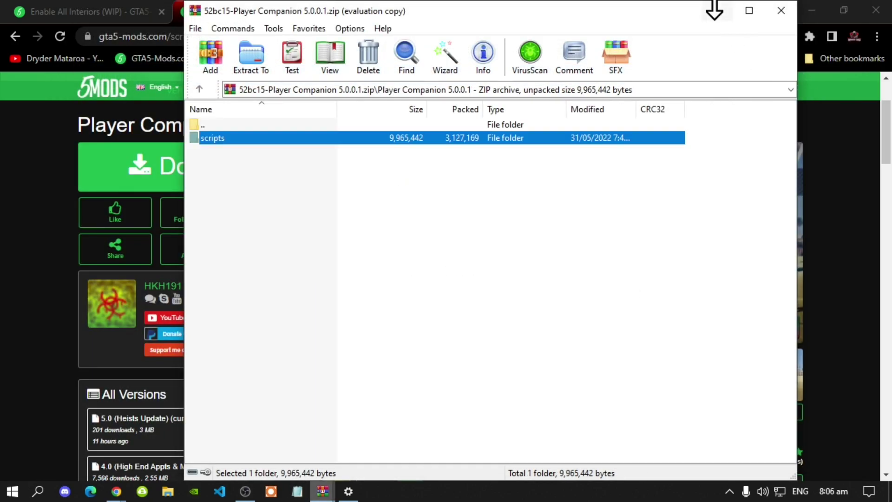
{"action": "left_click", "coordinate": [717, 11]}
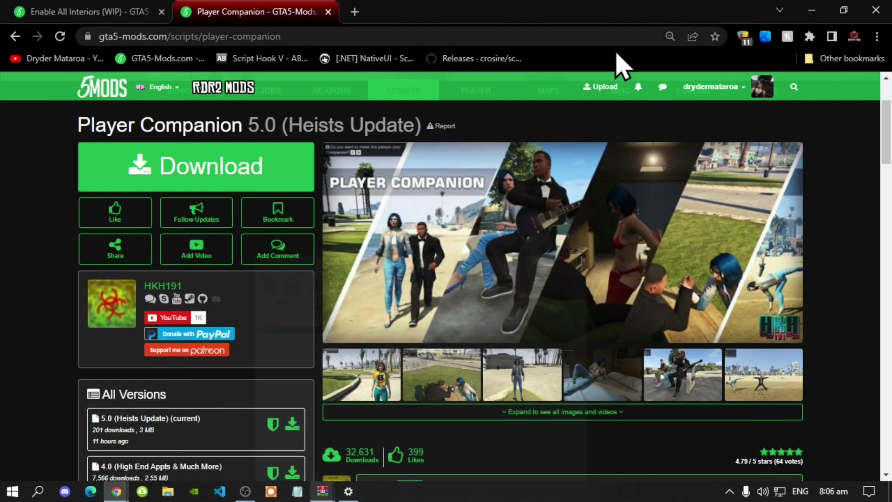
Step: Try the copied LemonUI.7z download link in a new browser tab and cancel saving the file
{"action": "left_click", "coordinate": [355, 11]}
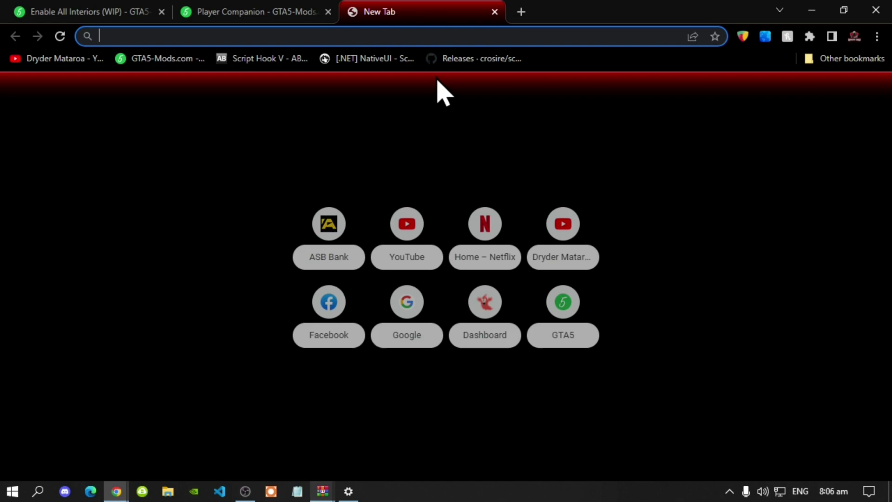
{"action": "right_click", "coordinate": [417, 31]}
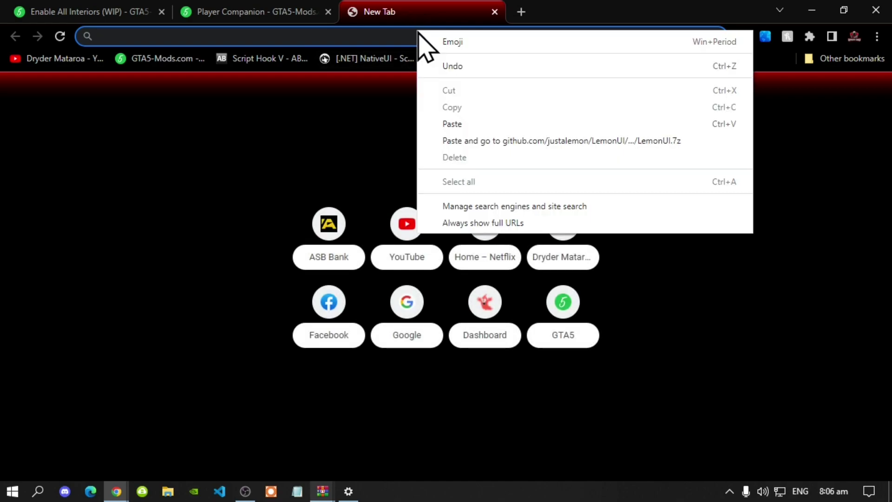
{"action": "left_click", "coordinate": [452, 139]}
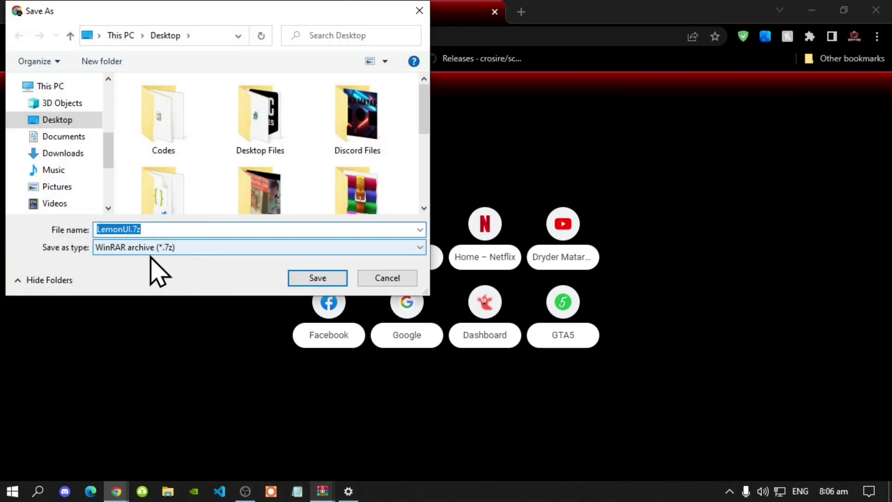
{"action": "left_click", "coordinate": [392, 281]}
Step: Minimize the browser and open the file location of the Grand Theft Auto V desktop shortcut
{"action": "left_click", "coordinate": [812, 10]}
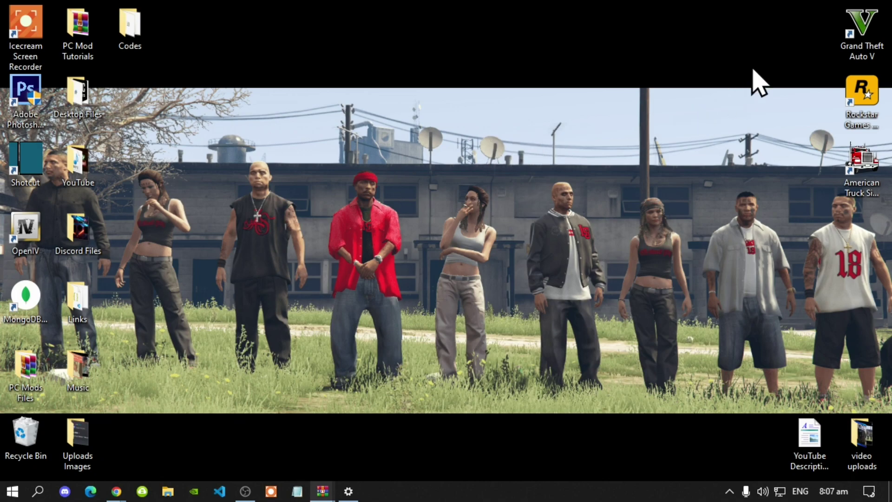
{"action": "right_click", "coordinate": [859, 34]}
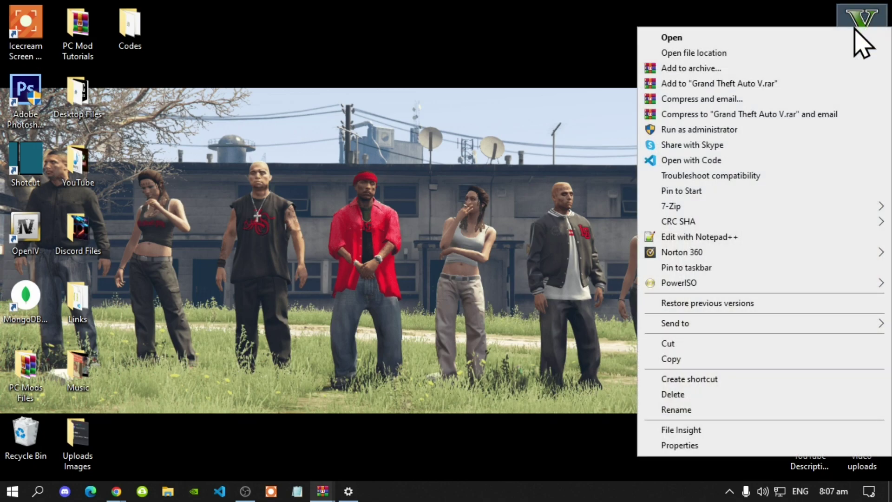
{"action": "left_click", "coordinate": [709, 54]}
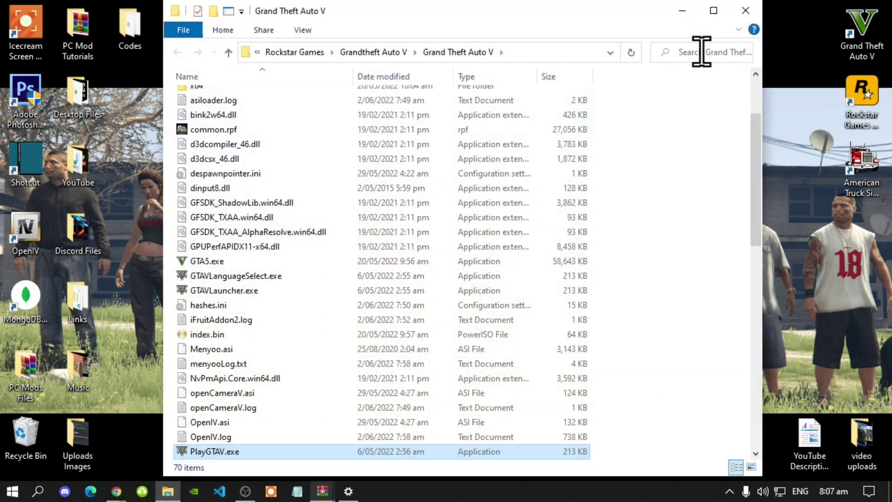
Step: Open ScriptHookVDotNet.ini in the game folder, check its ReloadKey entry and close the file
{"action": "scroll", "coordinate": [663, 209], "scroll_direction": "down", "scroll_amount": 4}
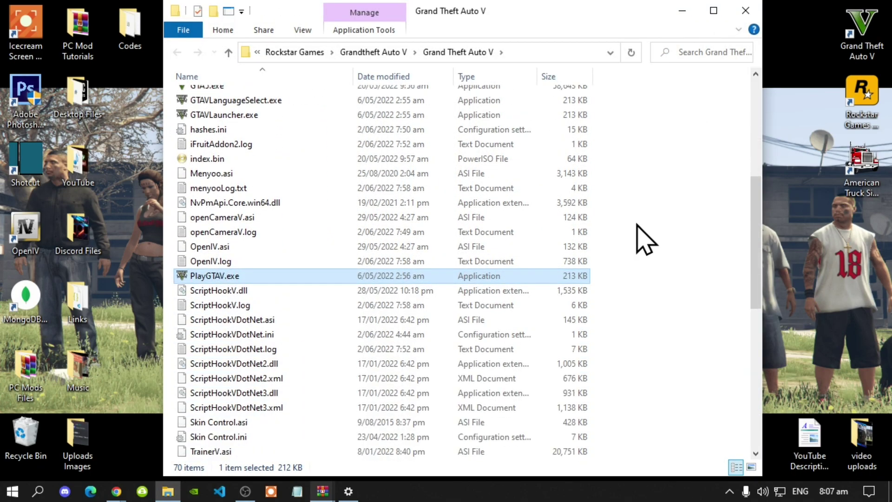
{"action": "double_click", "coordinate": [215, 336]}
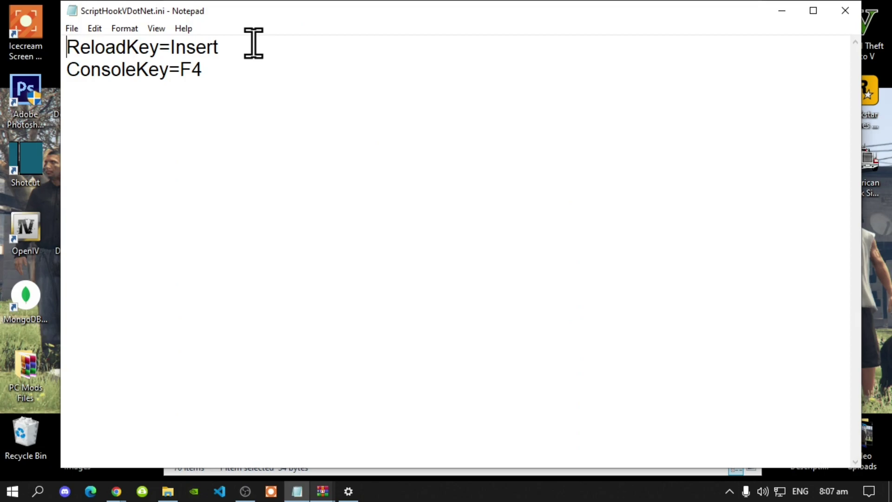
{"action": "left_click_drag", "start_coordinate": [253, 43], "coordinate": [64, 44]}
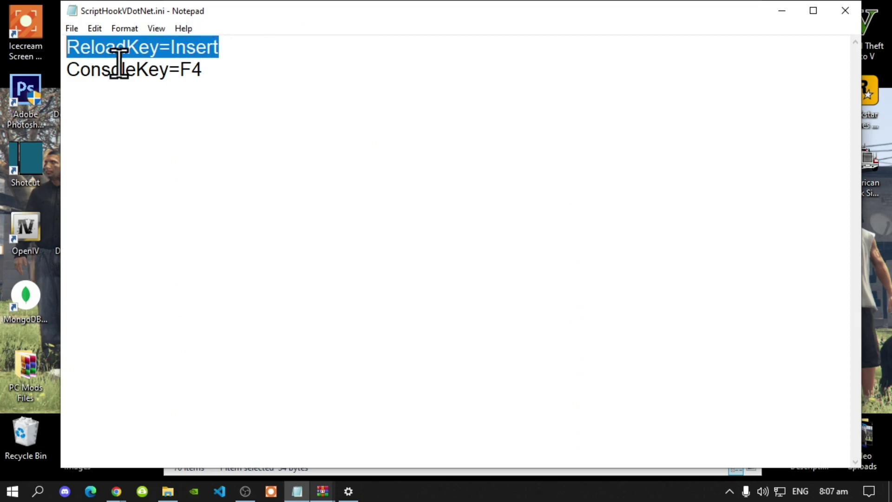
{"action": "left_click", "coordinate": [253, 50]}
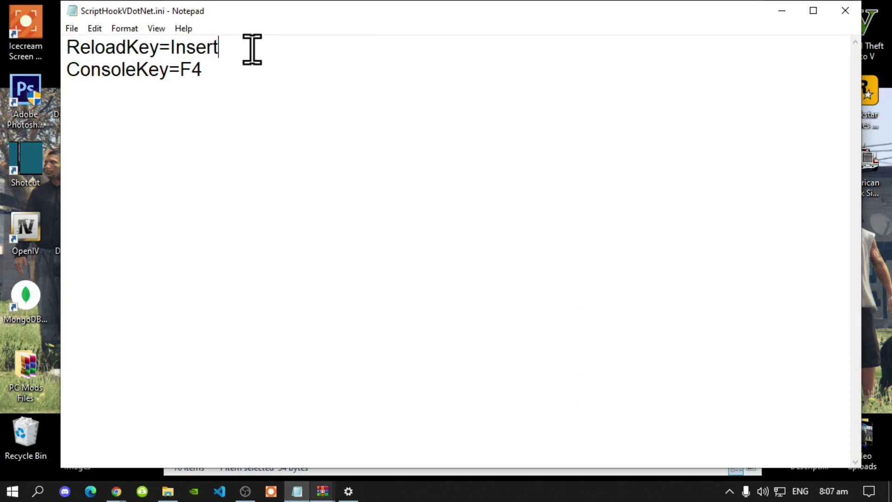
{"action": "left_click", "coordinate": [845, 10]}
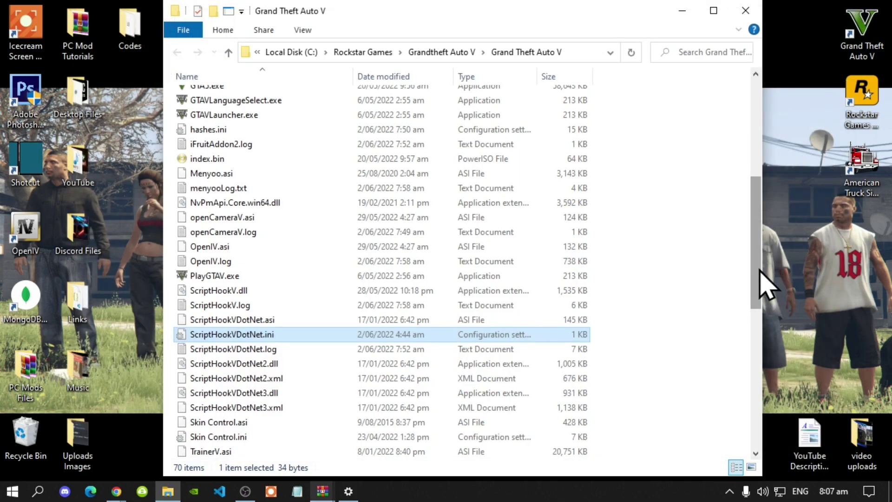
Step: Open the scripts folder in the Grand Theft Auto V game directory
{"action": "scroll", "coordinate": [673, 262], "scroll_direction": "up", "scroll_amount": 6}
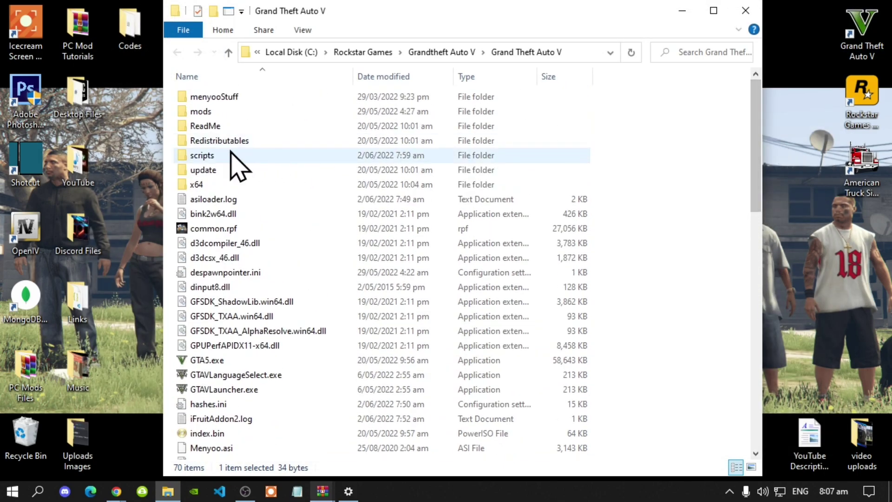
{"action": "left_click", "coordinate": [211, 157]}
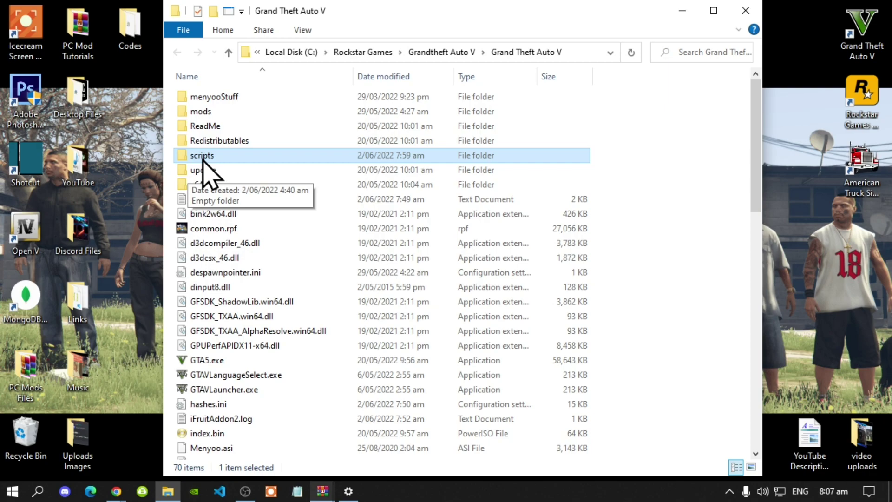
{"action": "double_click", "coordinate": [203, 158]}
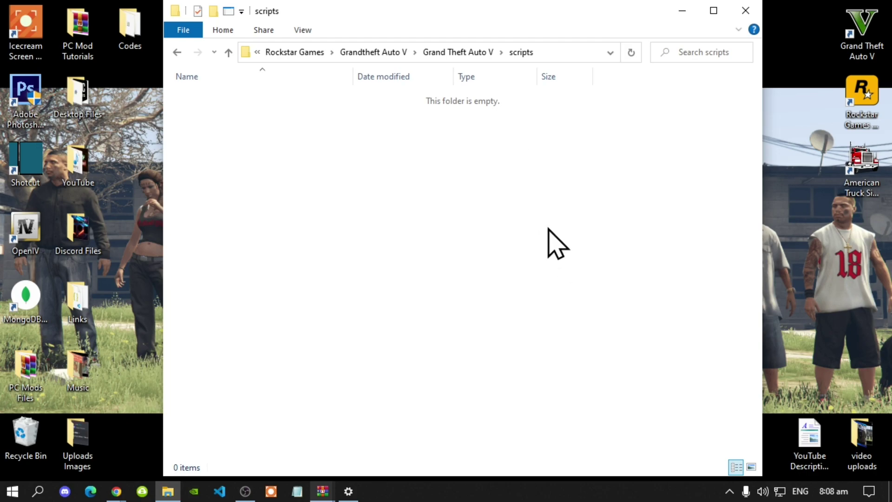
Step: Extract the three LemonUI.SHVDN2 files from the SHVDN2 folder of LemonUI.7z into the game's scripts folder
{"action": "left_click", "coordinate": [322, 491]}
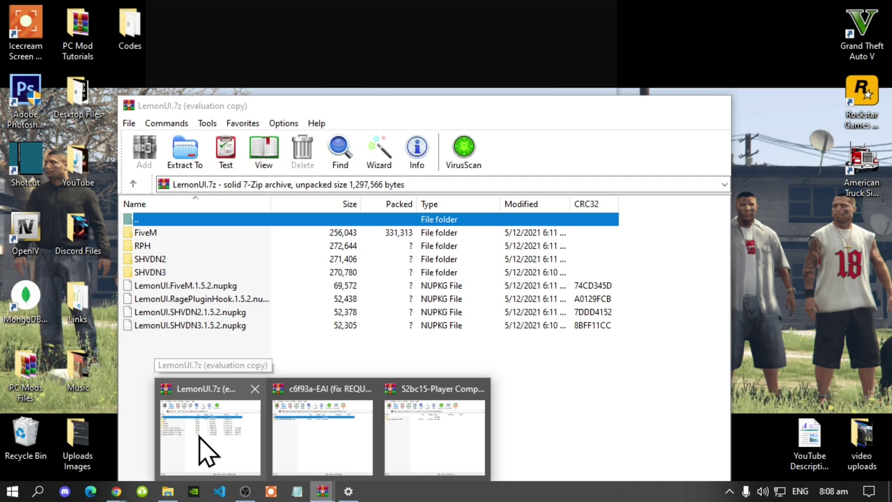
{"action": "left_click", "coordinate": [209, 453]}
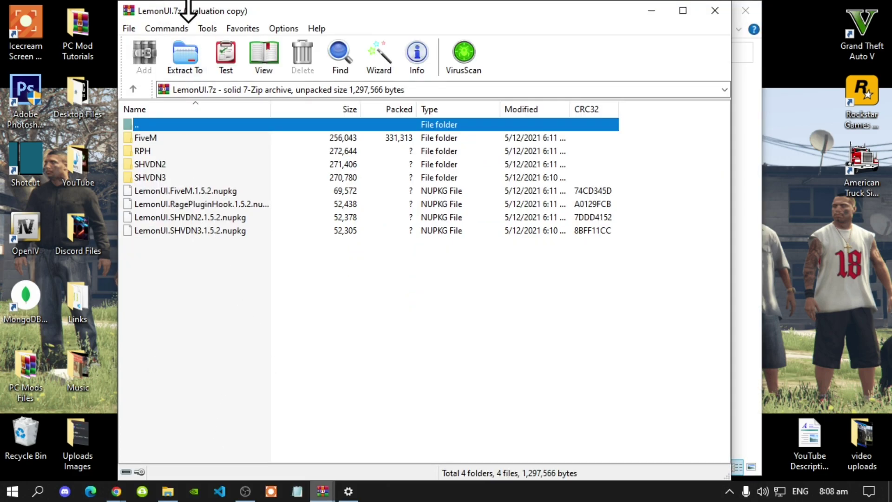
{"action": "left_click_drag", "start_coordinate": [190, 14], "coordinate": [345, 30]}
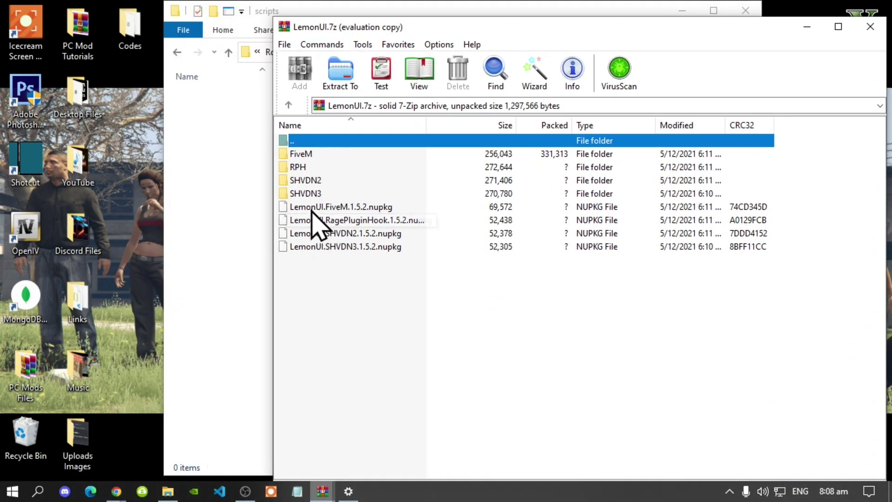
{"action": "double_click", "coordinate": [311, 181]}
{"action": "left_click_drag", "start_coordinate": [386, 239], "coordinate": [219, 199]}
{"action": "left_click", "coordinate": [818, 243]}
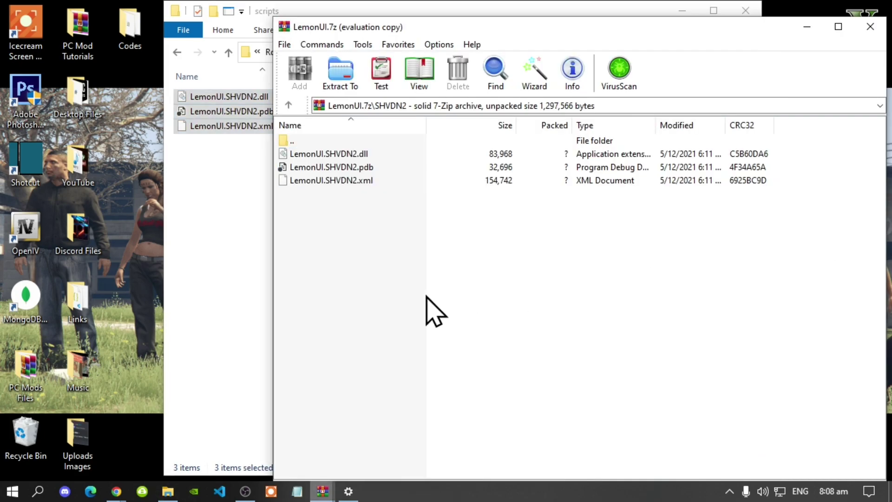
Step: Extract the three LemonUI.SHVDN3 files from the archive's SHVDN3 folder into the game's scripts folder
{"action": "key", "text": "BackSpace"}
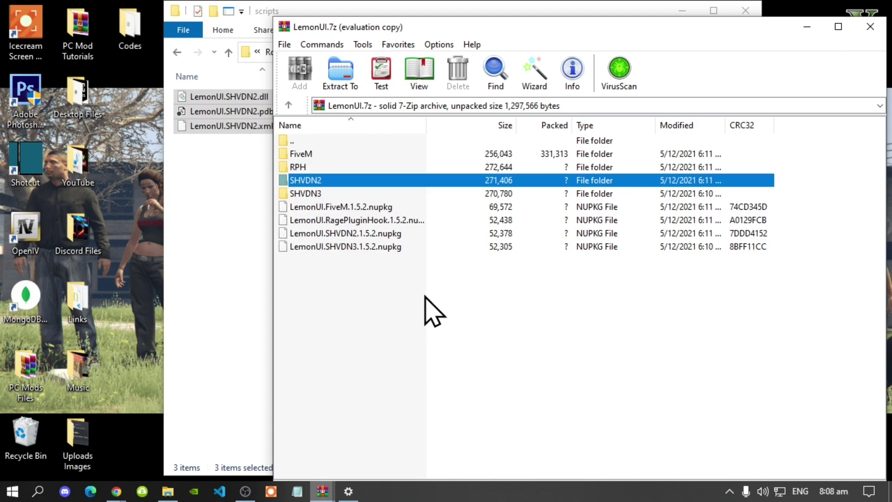
{"action": "double_click", "coordinate": [310, 195]}
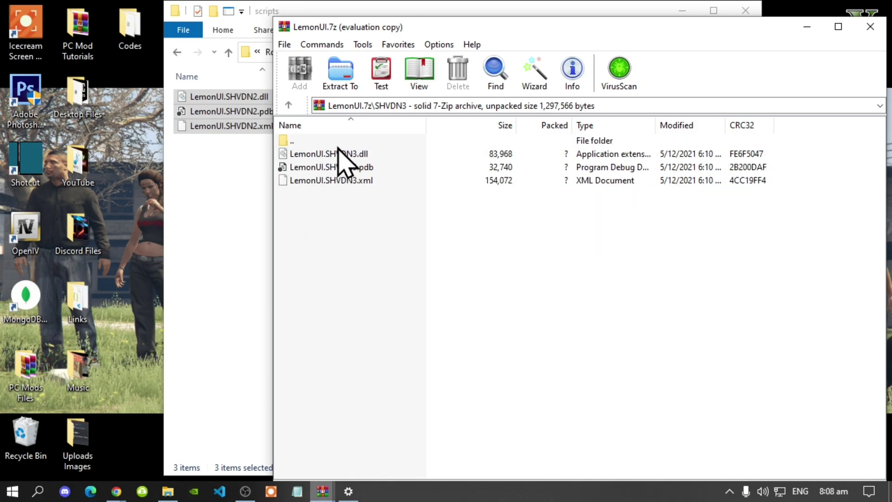
{"action": "left_click_drag", "start_coordinate": [352, 199], "coordinate": [210, 191]}
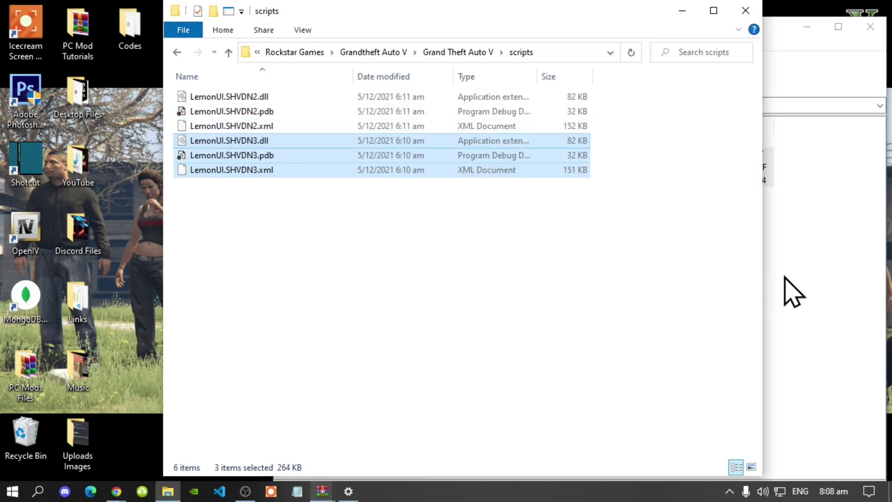
{"action": "left_click", "coordinate": [792, 290]}
{"action": "key", "text": "BackSpace"}
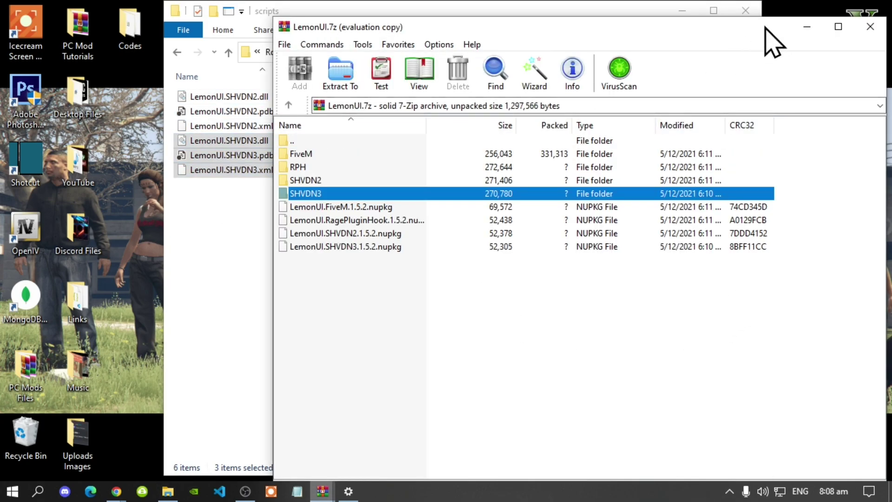
Step: Close the LemonUI.7z archive and show the remaining open mod archives
{"action": "left_click_drag", "start_coordinate": [766, 30], "coordinate": [629, 38]}
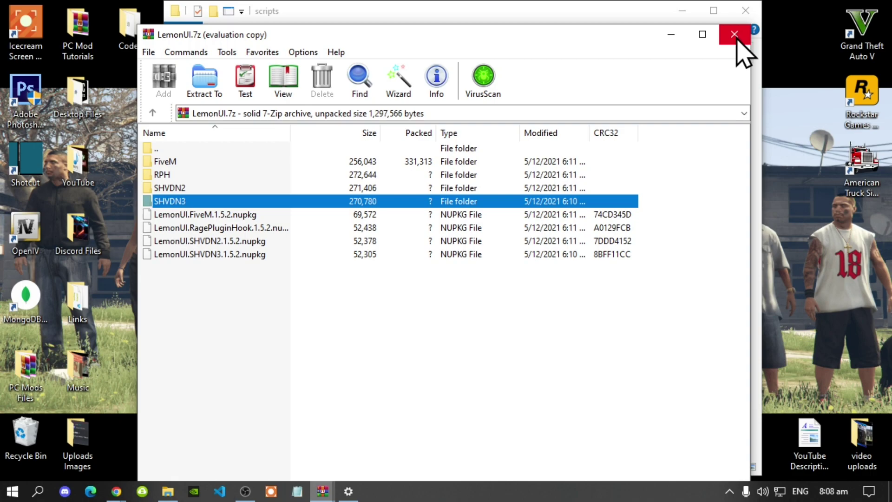
{"action": "left_click", "coordinate": [737, 39]}
{"action": "mouse_move", "coordinate": [324, 491]}
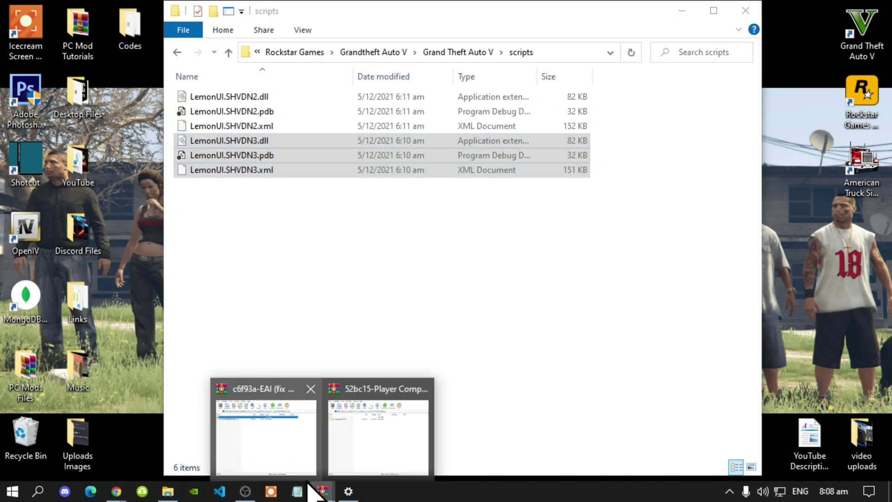
Step: Open the scripts folder inside the c6f93a-EAI archive, with its window beside the game's scripts folder
{"action": "mouse_move", "coordinate": [268, 446]}
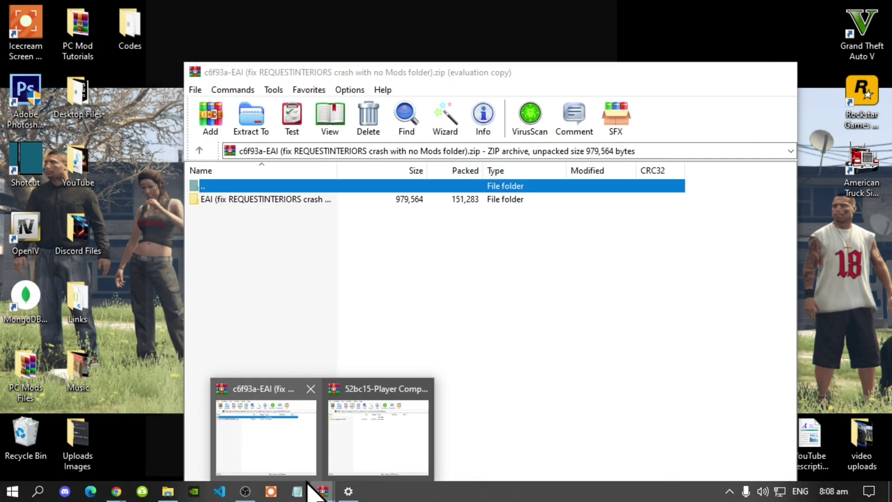
{"action": "left_click", "coordinate": [268, 450]}
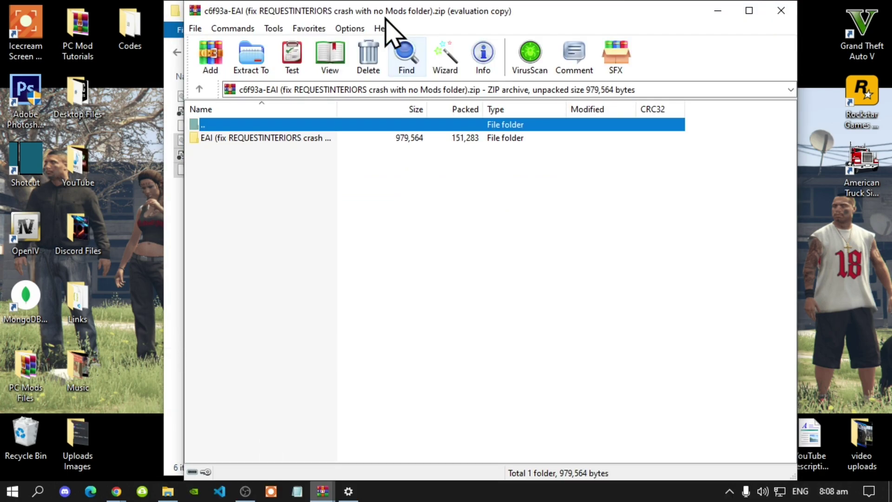
{"action": "left_click_drag", "start_coordinate": [326, 16], "coordinate": [622, 21]}
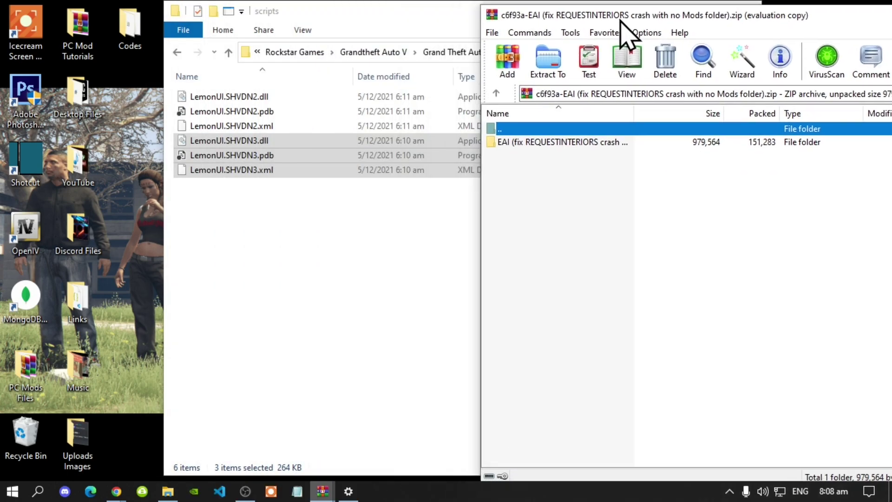
{"action": "left_click", "coordinate": [576, 204]}
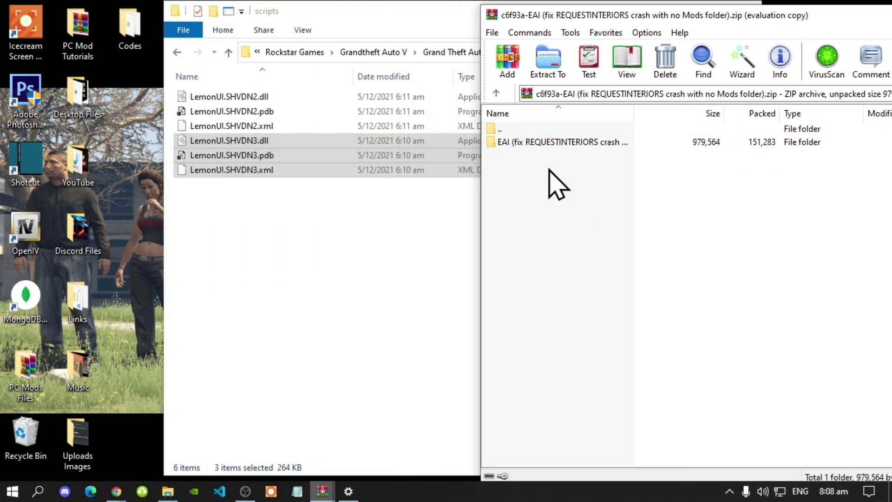
{"action": "double_click", "coordinate": [547, 143]}
{"action": "left_click", "coordinate": [532, 163]}
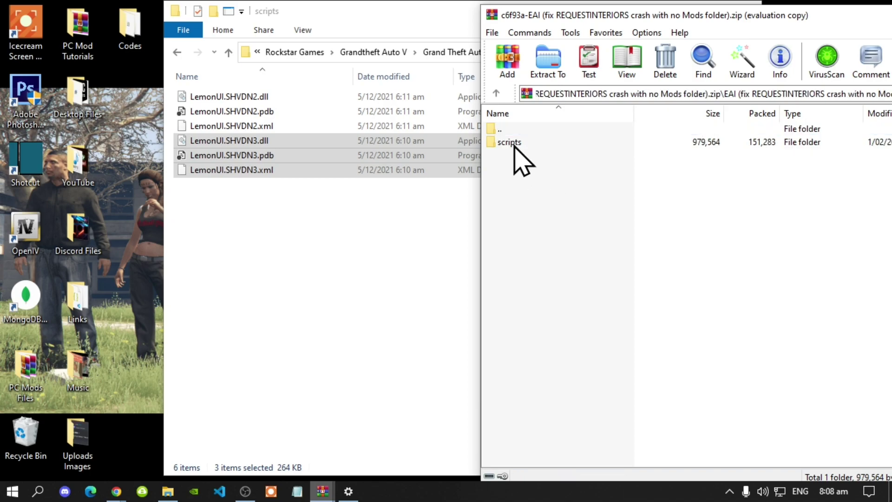
{"action": "double_click", "coordinate": [513, 143]}
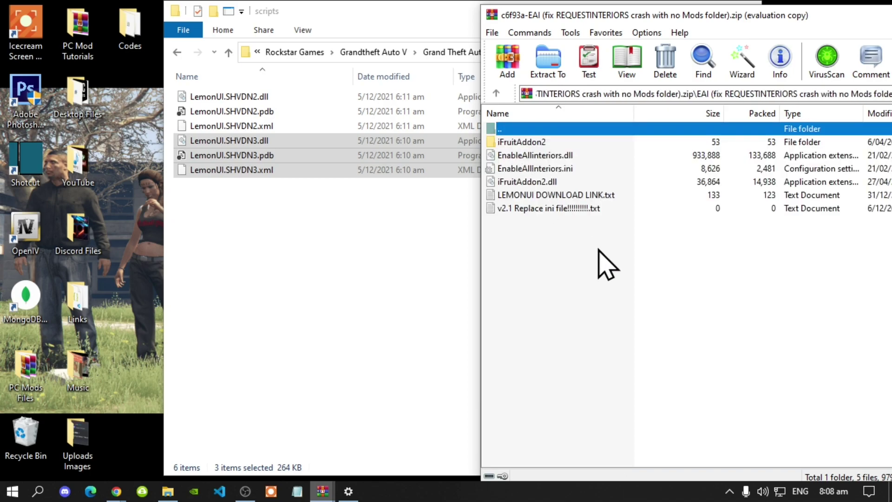
Step: Extract the iFruitAddon2 folder, EnableAllInteriors.dll, EnableAllInteriors.ini and iFruitAddon2.dll into the game's scripts folder, and close the archive
{"action": "left_click_drag", "start_coordinate": [619, 251], "coordinate": [539, 149]}
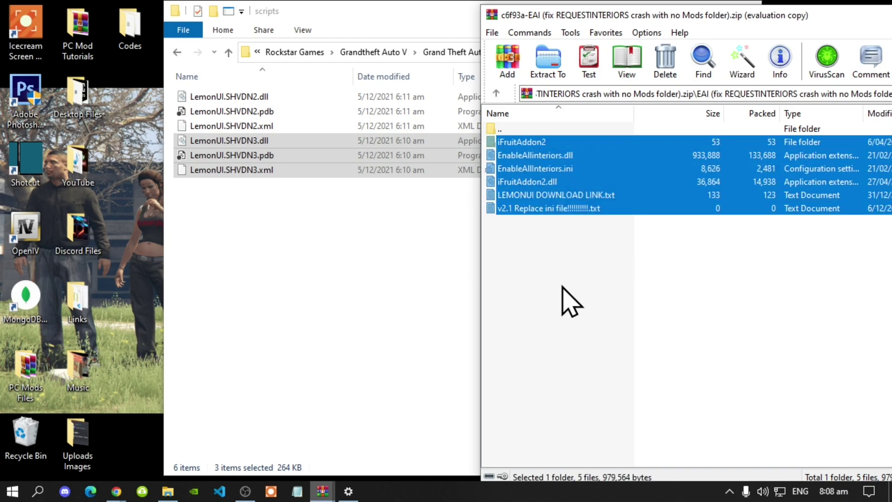
{"action": "left_click", "coordinate": [556, 196], "text": "ctrl"}
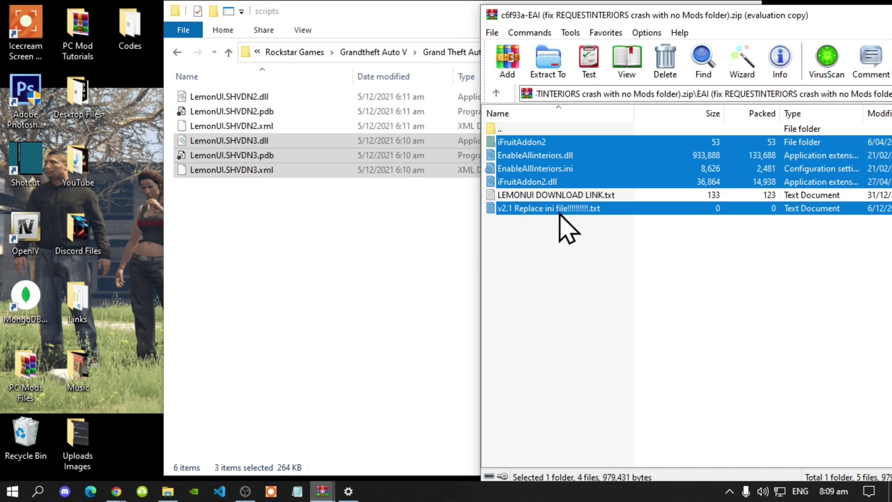
{"action": "left_click", "coordinate": [559, 210], "text": "ctrl"}
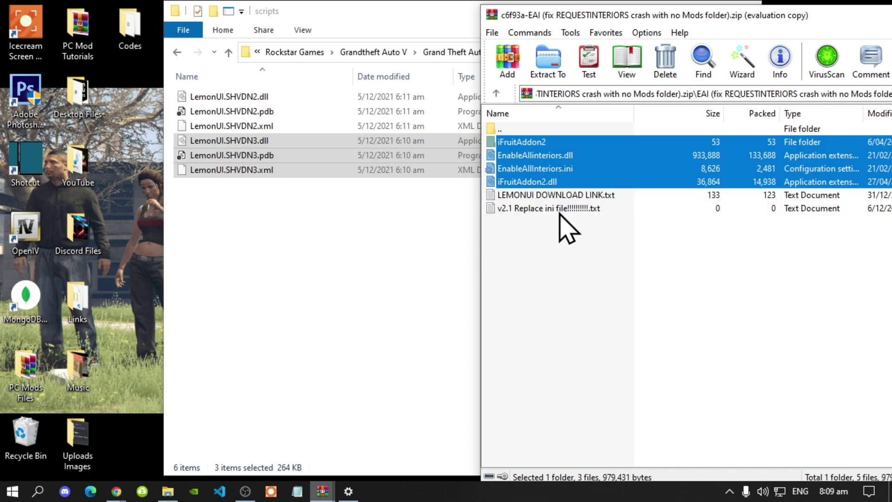
{"action": "left_click_drag", "start_coordinate": [553, 165], "coordinate": [297, 250]}
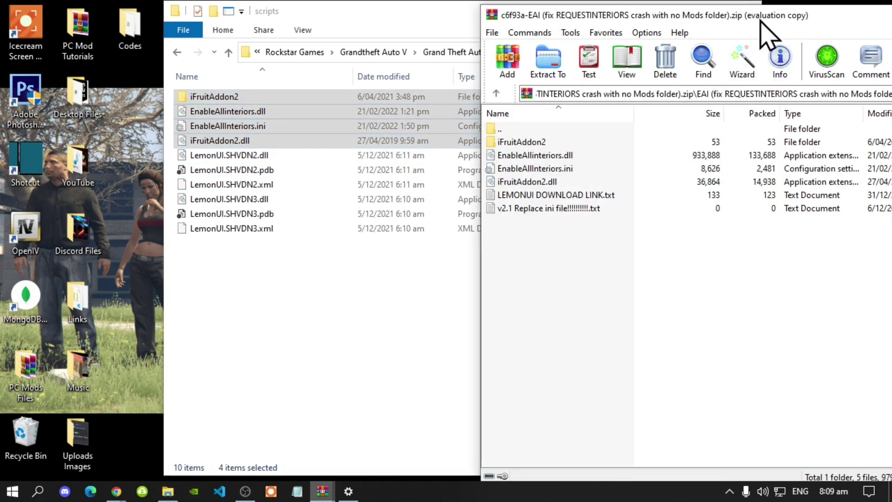
{"action": "left_click_drag", "start_coordinate": [761, 23], "coordinate": [485, 30]}
{"action": "left_click", "coordinate": [800, 28]}
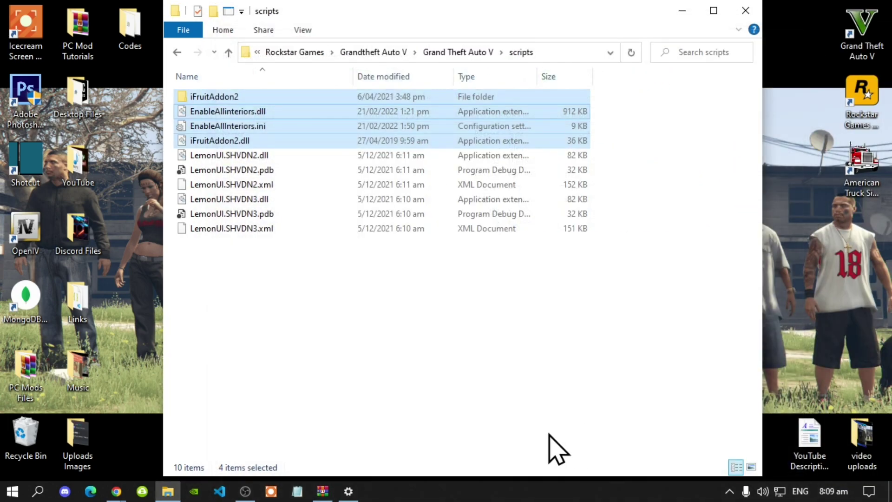
Step: Open Player Companion 5.0.0.1\scripts in the 52bc15-Player Companion archive, with its window beside the game's scripts folder
{"action": "mouse_move", "coordinate": [323, 492]}
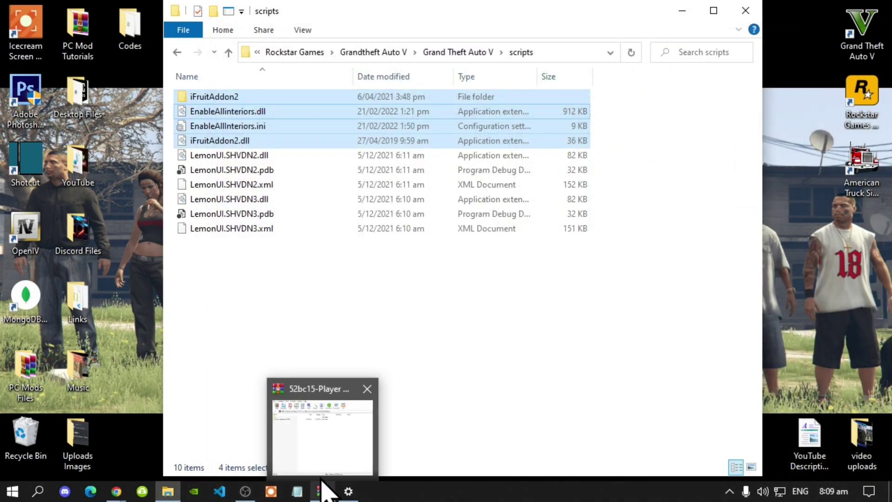
{"action": "left_click", "coordinate": [322, 457]}
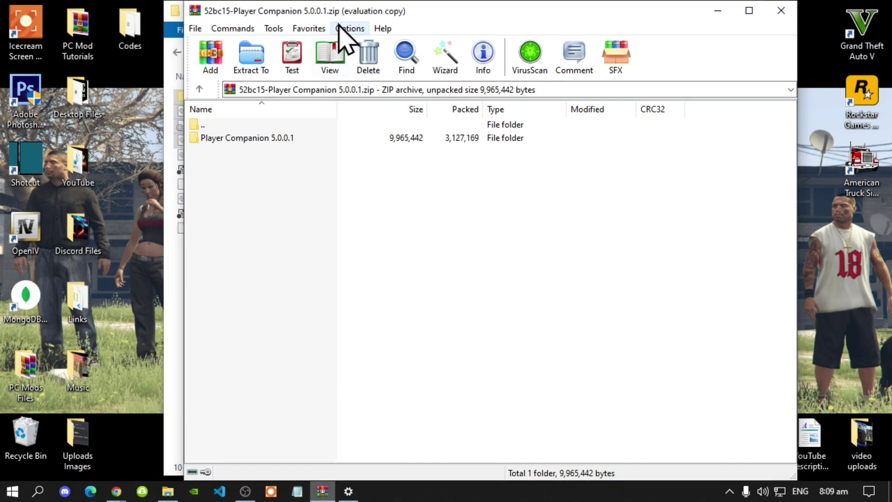
{"action": "left_click", "coordinate": [238, 138]}
{"action": "double_click", "coordinate": [237, 138]}
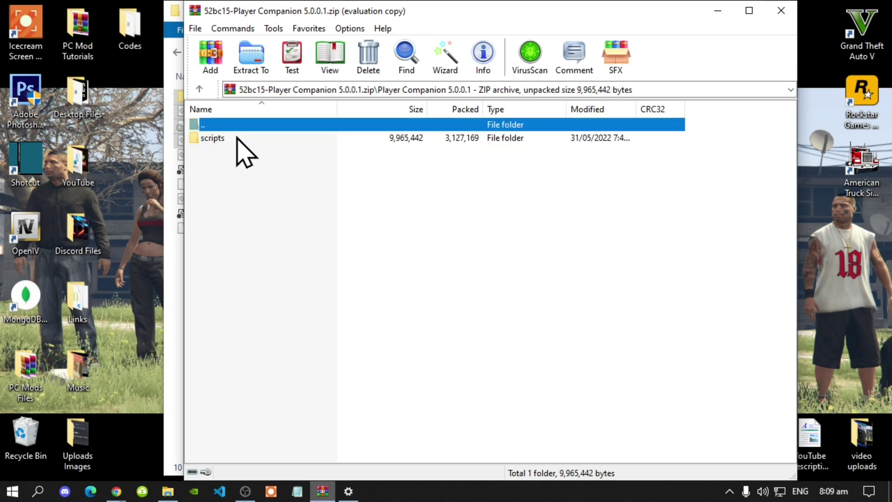
{"action": "double_click", "coordinate": [211, 138]}
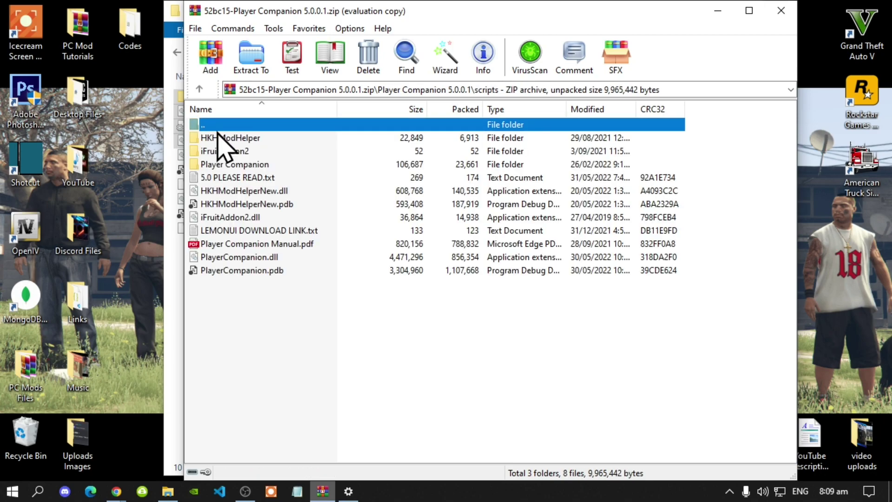
{"action": "left_click_drag", "start_coordinate": [253, 13], "coordinate": [515, 18]}
Step: Extract everything except the two text files and Player Companion Manual.pdf into the game's scripts folder, replacing duplicate files, and close the archive
{"action": "left_click_drag", "start_coordinate": [513, 313], "coordinate": [498, 150]}
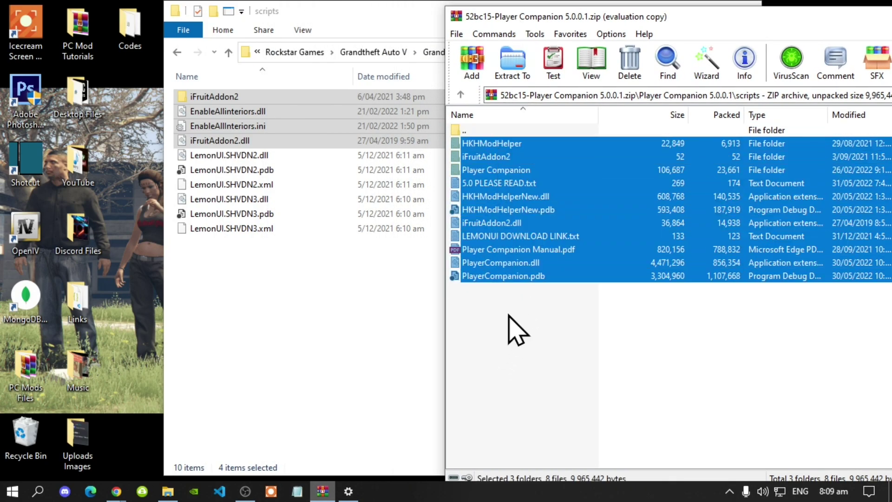
{"action": "left_click", "coordinate": [532, 254], "text": "ctrl"}
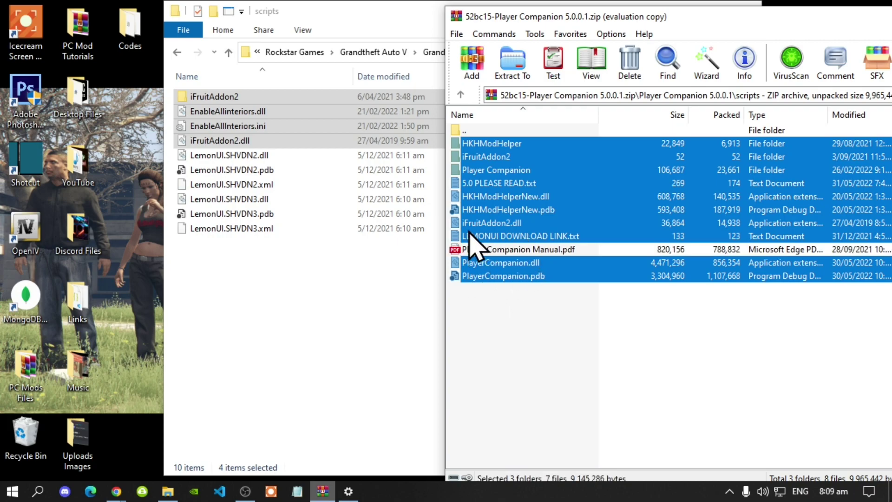
{"action": "left_click", "coordinate": [515, 228], "text": "ctrl"}
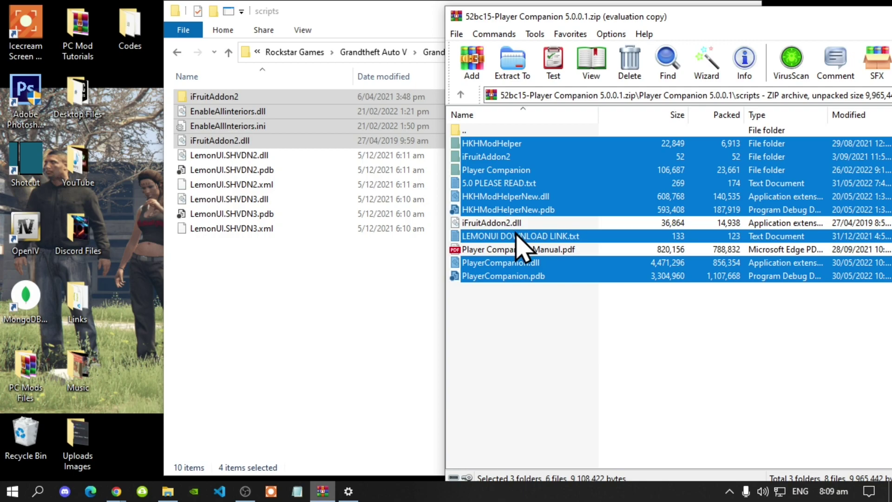
{"action": "left_click", "coordinate": [515, 234], "text": "ctrl"}
{"action": "left_click", "coordinate": [518, 224], "text": "ctrl"}
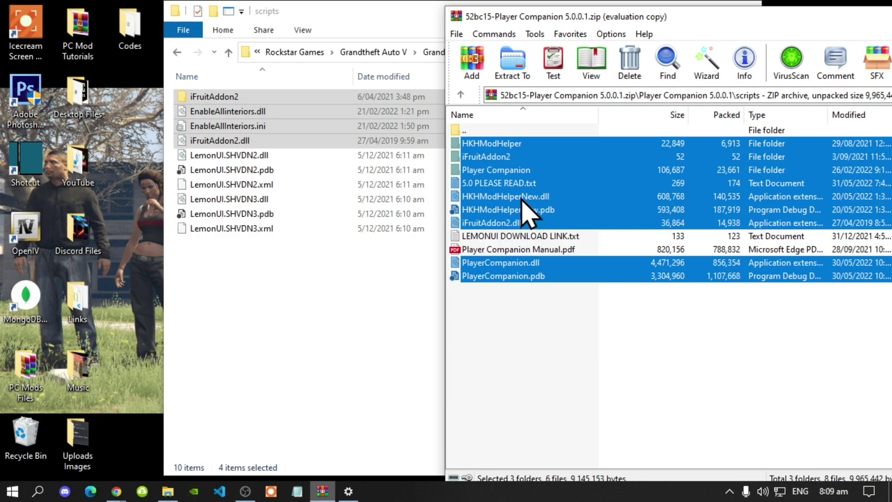
{"action": "left_click", "coordinate": [515, 184], "text": "ctrl"}
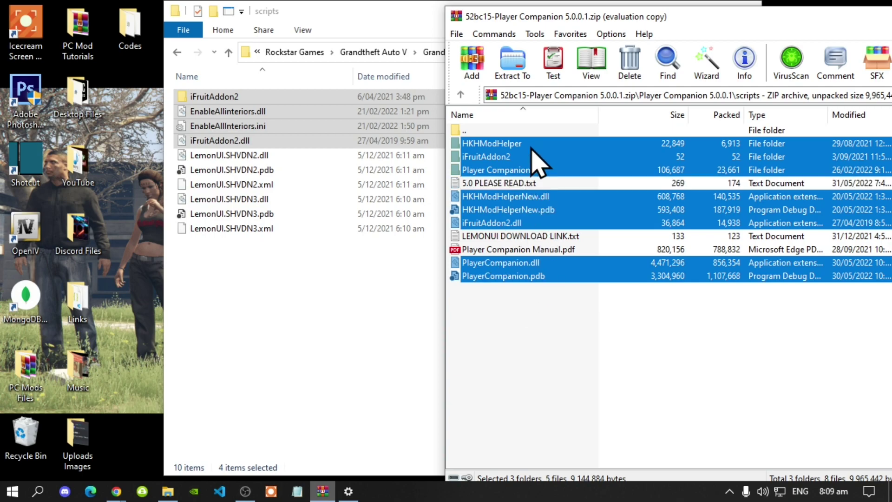
{"action": "left_click_drag", "start_coordinate": [531, 152], "coordinate": [283, 291]}
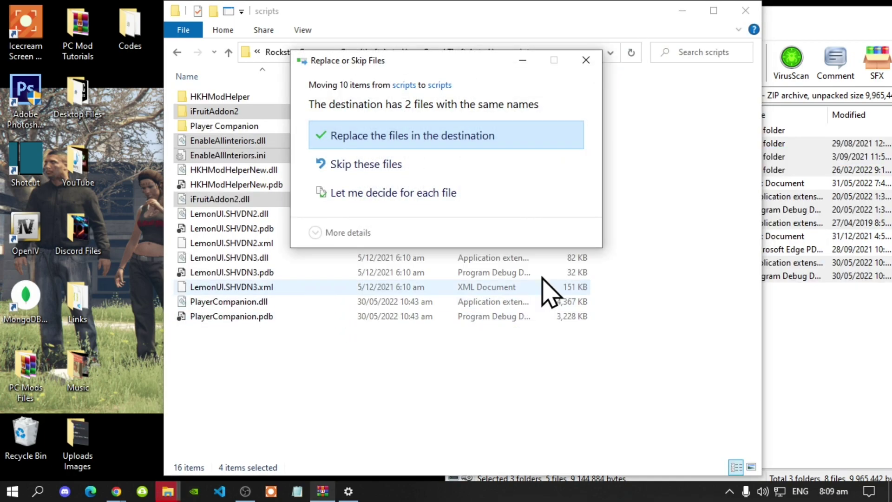
{"action": "left_click", "coordinate": [380, 147]}
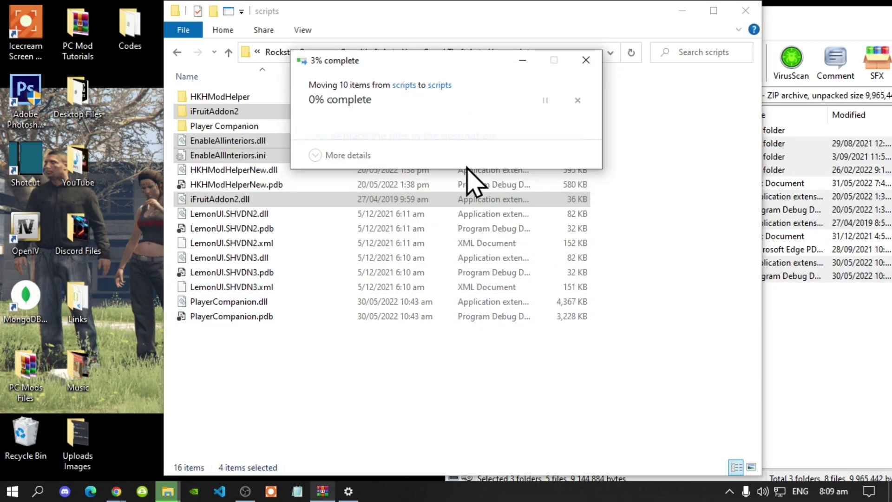
{"action": "left_click_drag", "start_coordinate": [815, 22], "coordinate": [500, 53]}
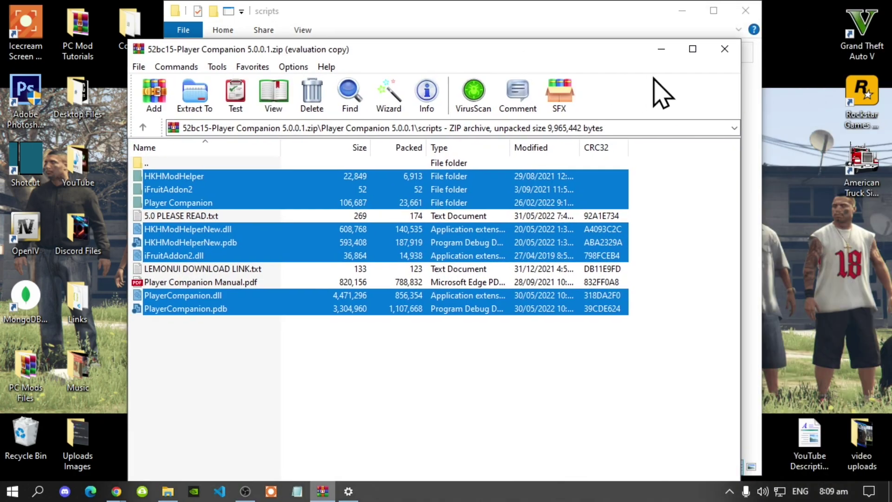
{"action": "left_click", "coordinate": [724, 48]}
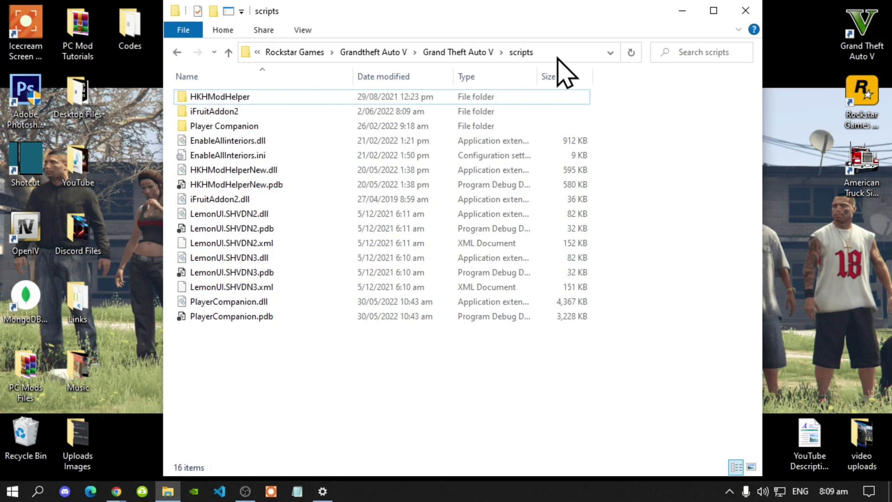
Step: Go up to the Grand Theft Auto V folder, refresh its contents and close the folder window
{"action": "left_click", "coordinate": [470, 52]}
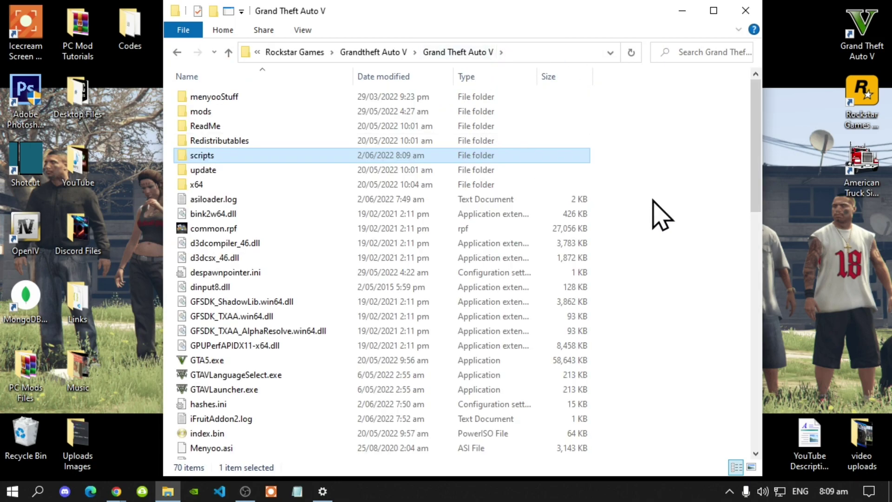
{"action": "right_click", "coordinate": [678, 236]}
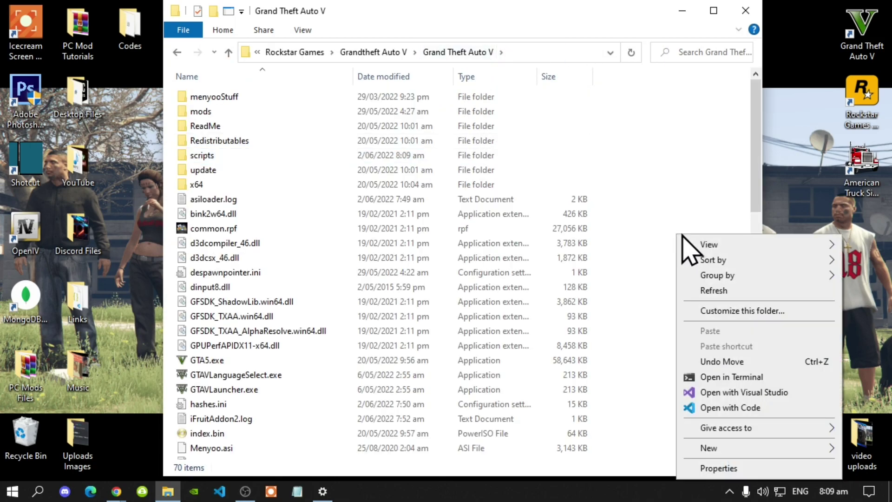
{"action": "left_click", "coordinate": [734, 290]}
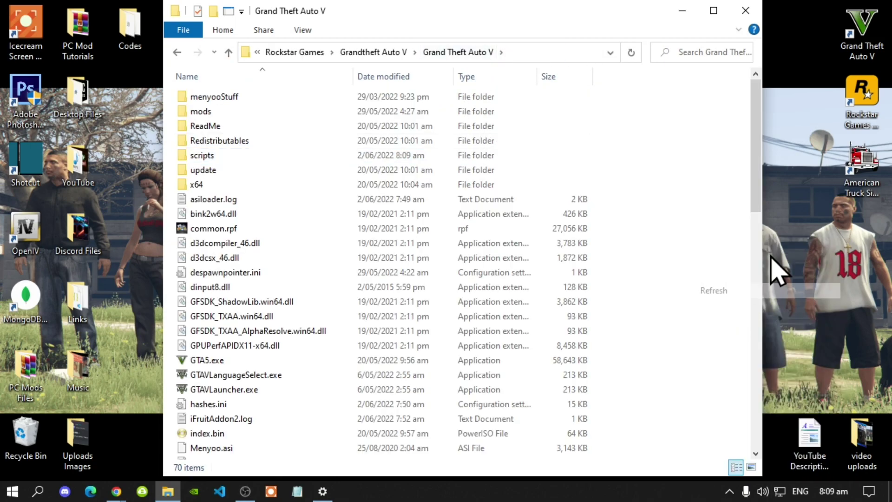
{"action": "left_click", "coordinate": [749, 12]}
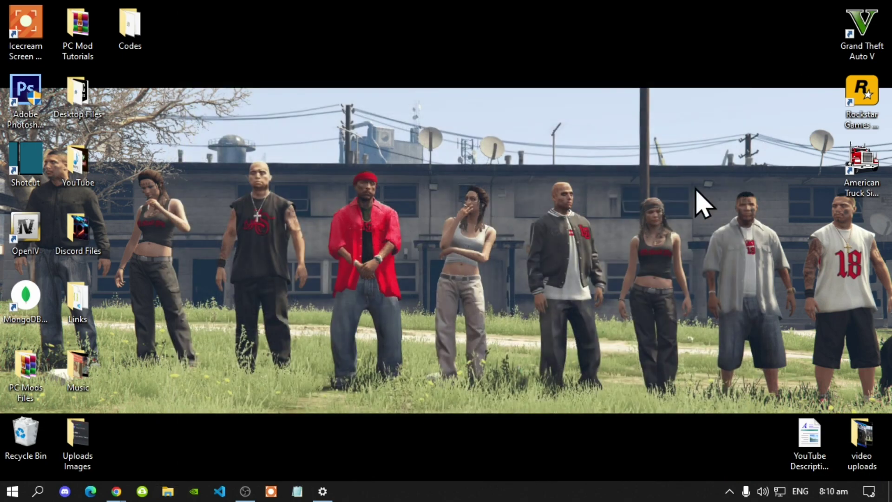
{"action": "right_click", "coordinate": [381, 110]}
{"action": "left_click", "coordinate": [440, 148]}
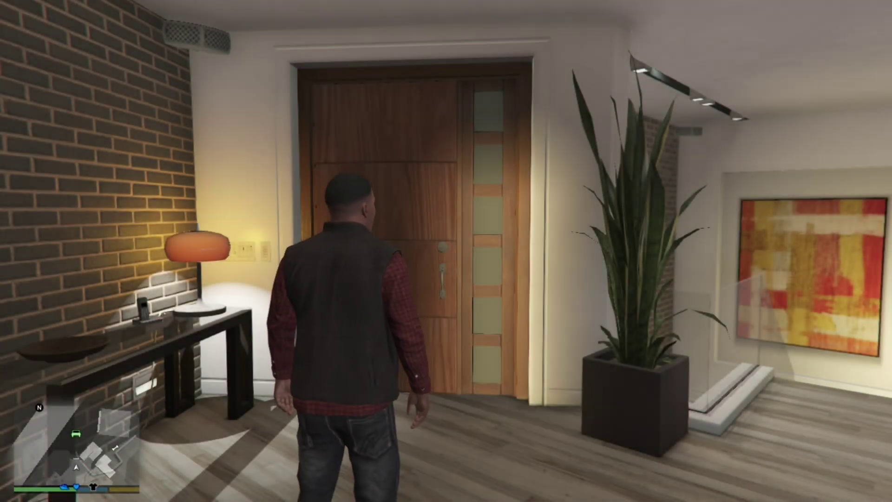
Step: Walk the character out of the house's front door onto the driveway and bring up the in-game phone
{"action": "key", "text": "w"}
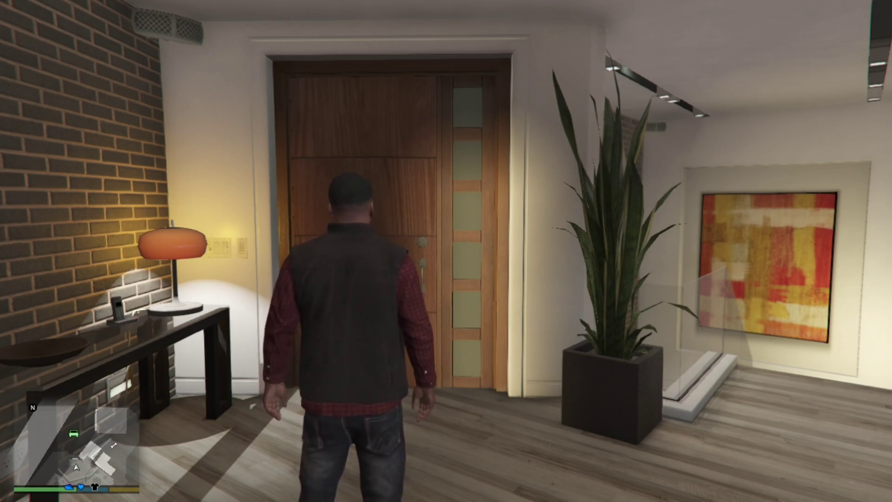
{"action": "key", "text": "w"}
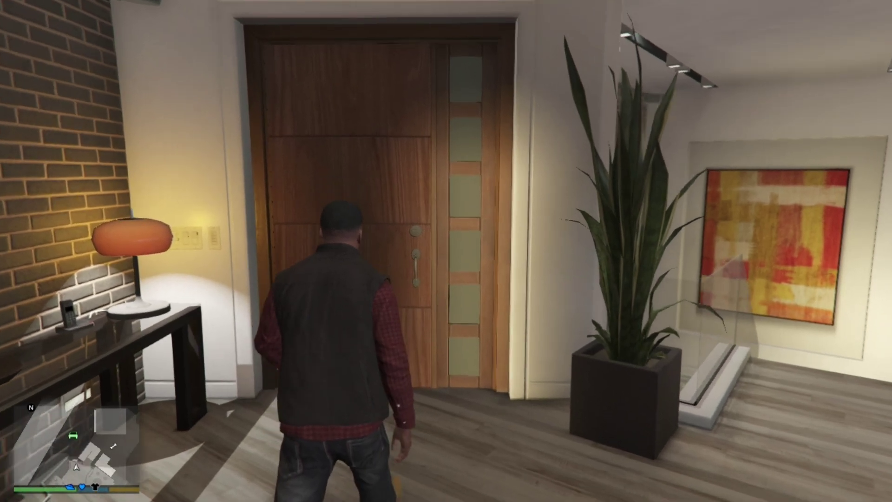
{"action": "key", "text": "w"}
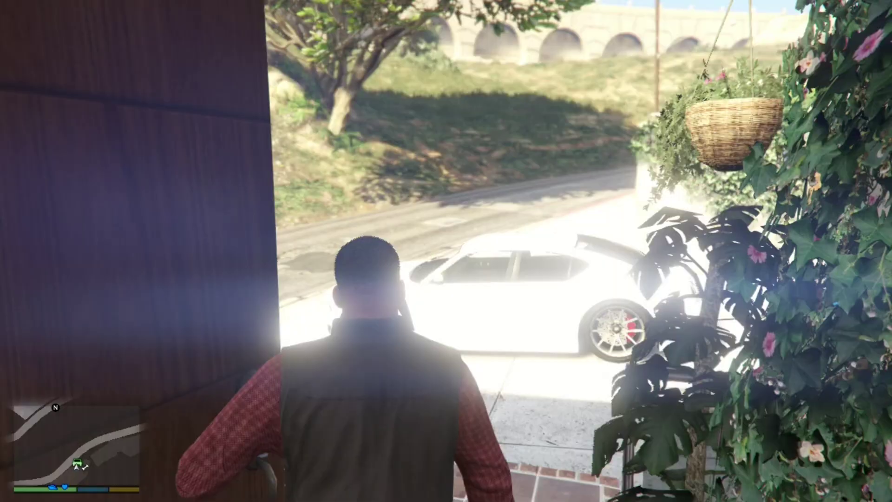
{"action": "key", "text": "w"}
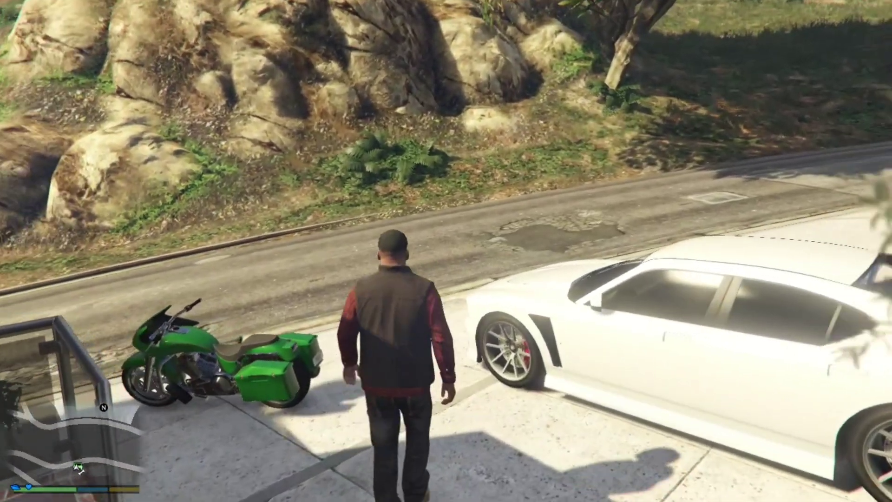
{"action": "key", "text": "w"}
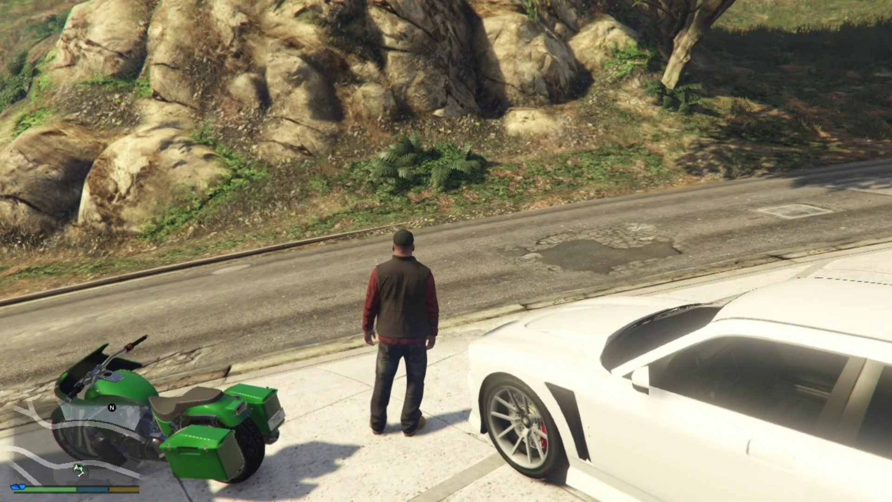
{"action": "key", "text": "Up"}
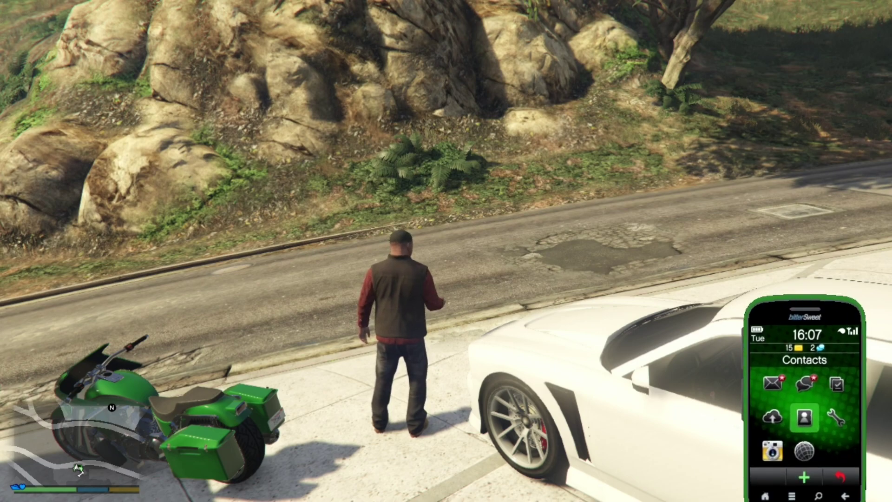
Step: Open the phone's contacts and call Enable Interiors to bring up the Enable All Interiors menu
{"action": "key", "text": "Return"}
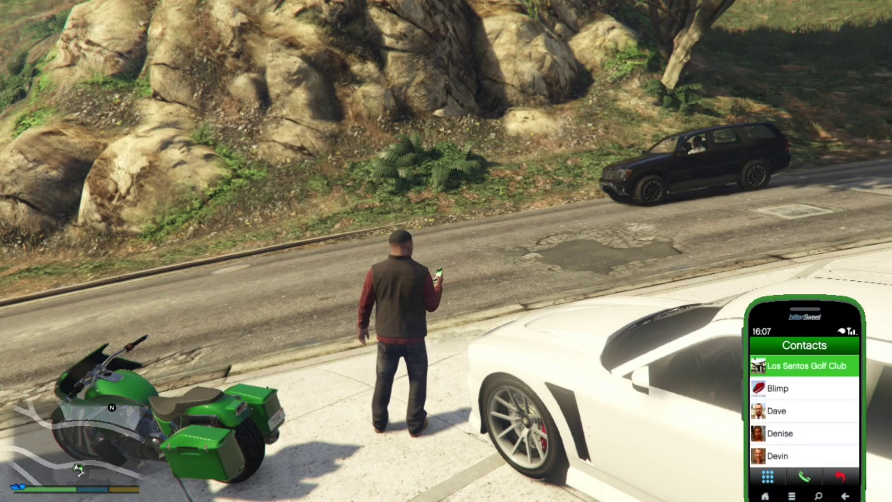
{"action": "key", "text": "Up"}
{"action": "key", "text": "Up"}
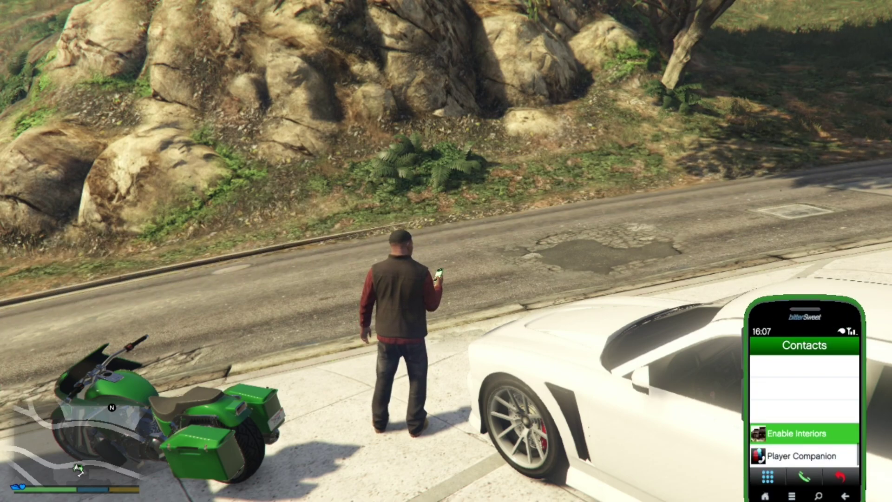
{"action": "key", "text": "Return"}
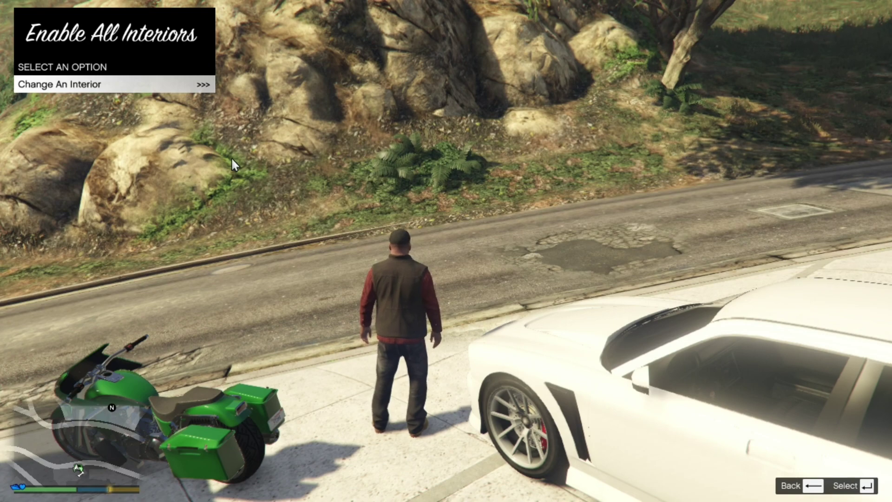
Step: Look through the interior categories under Change An Interior, from Misc Interiors to Misc Options
{"action": "key", "text": "Return"}
{"action": "key", "text": "Down"}
{"action": "key", "text": "Down"}
{"action": "key", "text": "Down"}
{"action": "key", "text": "Down"}
{"action": "key", "text": "Down"}
{"action": "key", "text": "Down"}
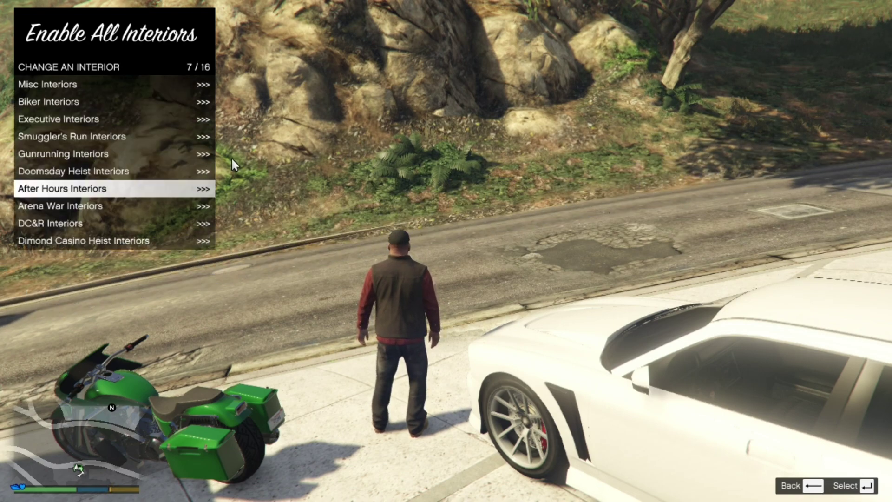
{"action": "key", "text": "Up"}
{"action": "key", "text": "Up"}
{"action": "key", "text": "Up"}
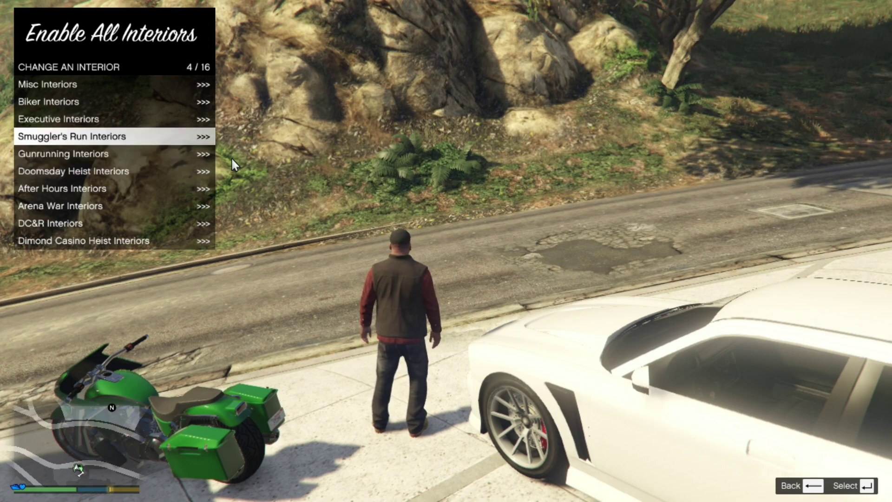
{"action": "key", "text": "Up"}
{"action": "key", "text": "Up"}
{"action": "key", "text": "Up"}
{"action": "key", "text": "Up"}
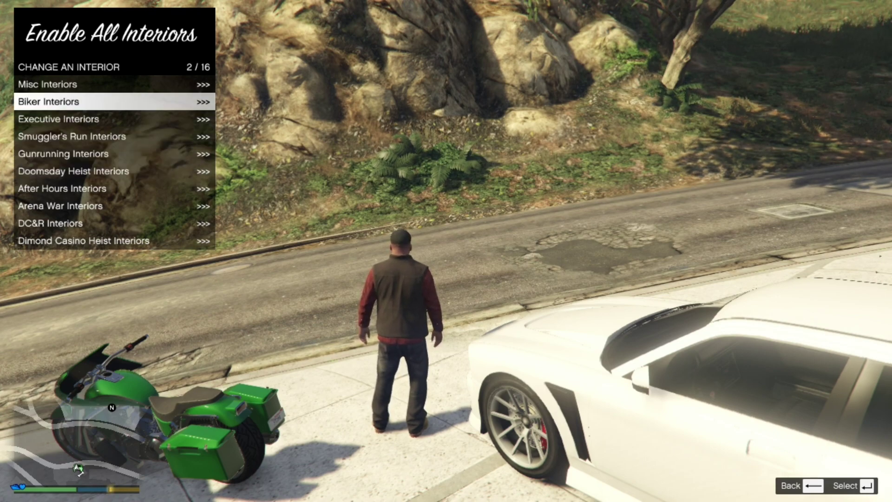
{"action": "key", "text": "Up"}
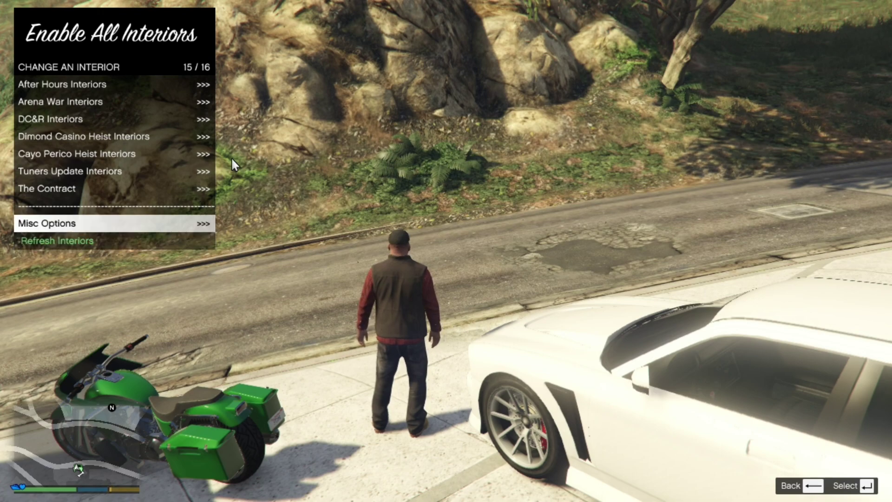
Step: In the Misc Options of Enable All Interiors, set Load MP Maps on Mod Refresh and Enable Blips to True
{"action": "key", "text": "Return"}
{"action": "key", "text": "Down"}
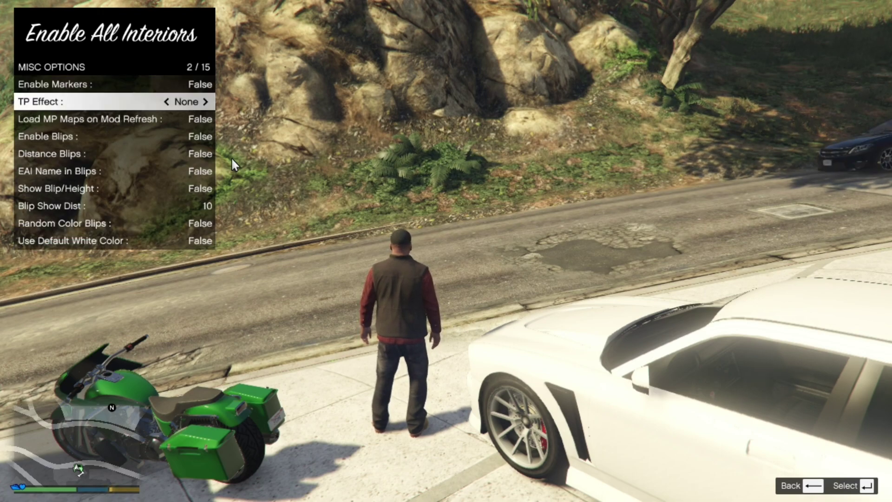
{"action": "key", "text": "Down"}
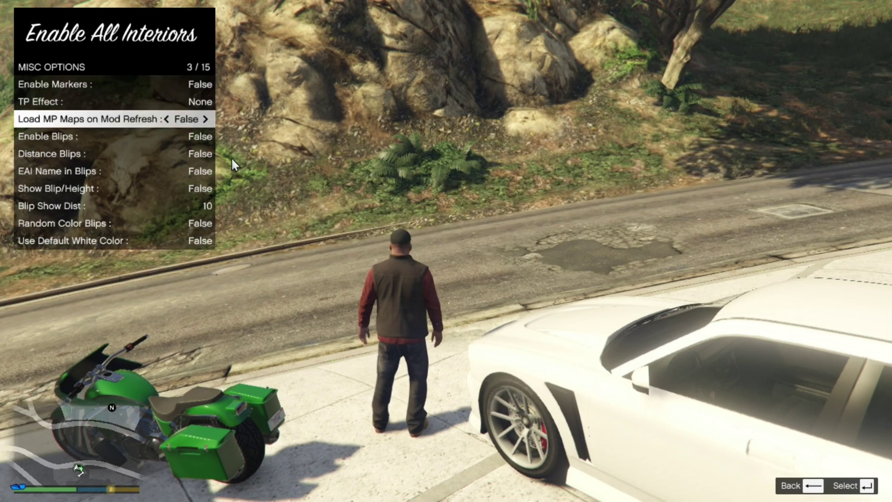
{"action": "key", "text": "Right"}
{"action": "key", "text": "Down"}
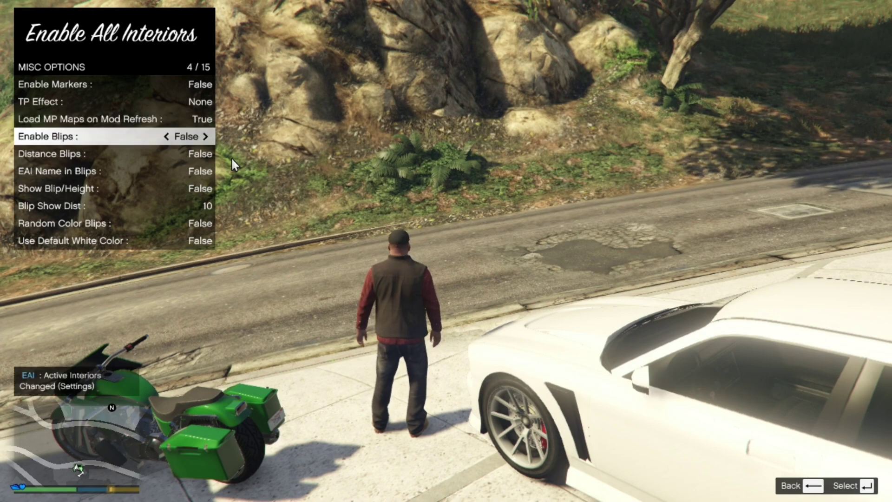
{"action": "key", "text": "Right"}
{"action": "key", "text": "Down"}
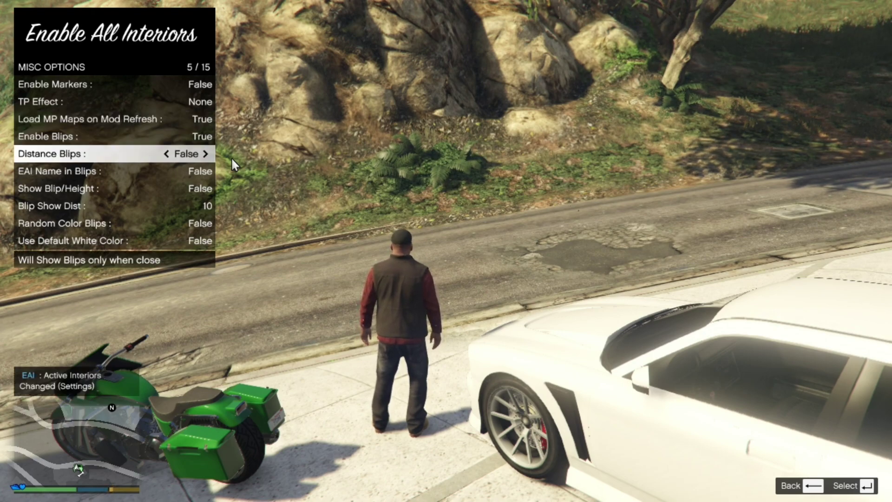
Step: Set Random Color Blips to True in the Misc Options
{"action": "key", "text": "Down"}
{"action": "key", "text": "Down"}
{"action": "key", "text": "Down"}
{"action": "key", "text": "Down"}
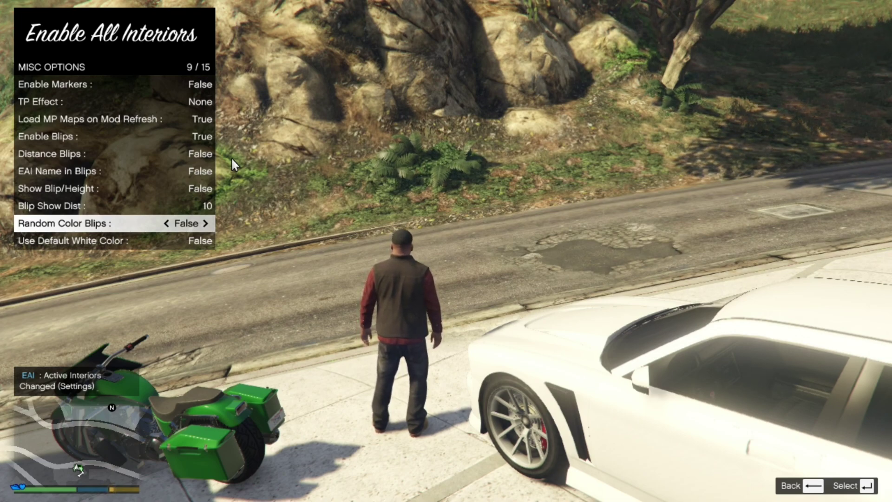
{"action": "key", "text": "Right"}
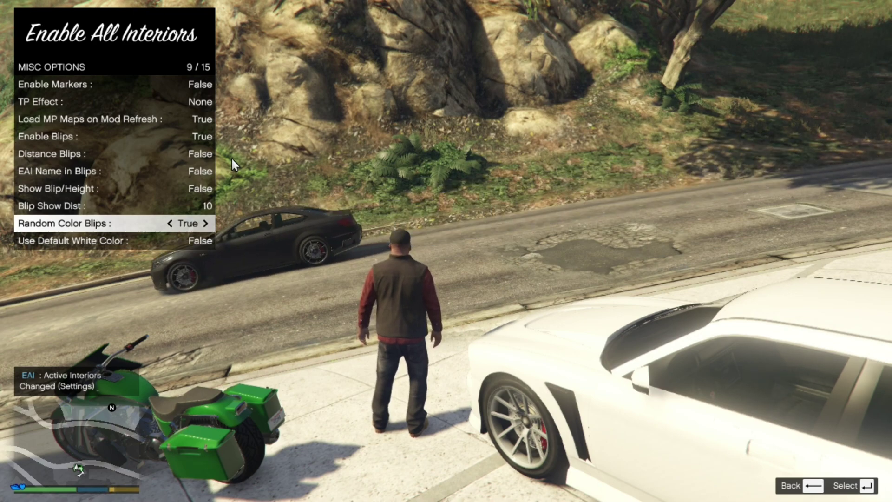
Step: Return to the interior categories, run Refresh Interiors and close the Enable All Interiors menu
{"action": "key", "text": "BackSpace"}
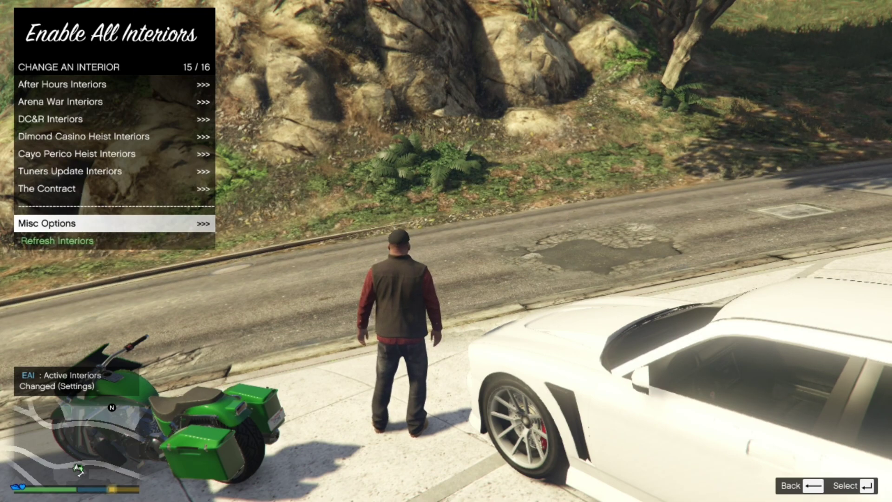
{"action": "key", "text": "Down"}
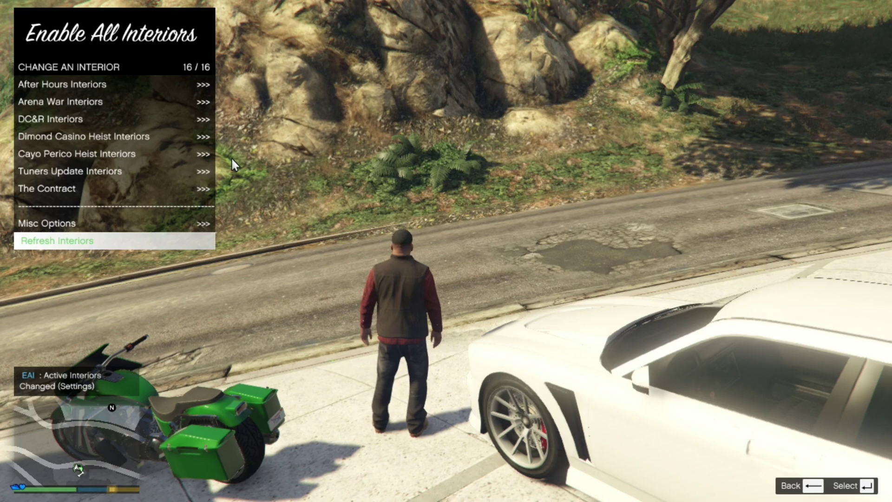
{"action": "key", "text": "Return"}
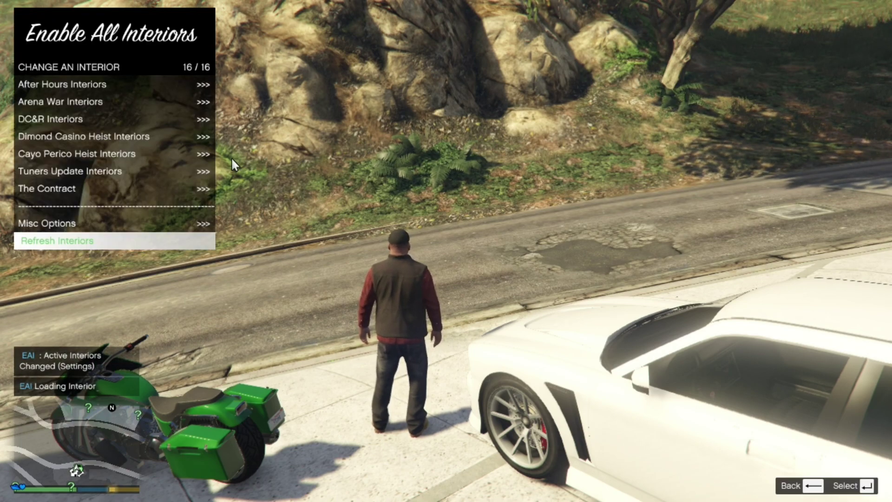
{"action": "key", "text": "BackSpace"}
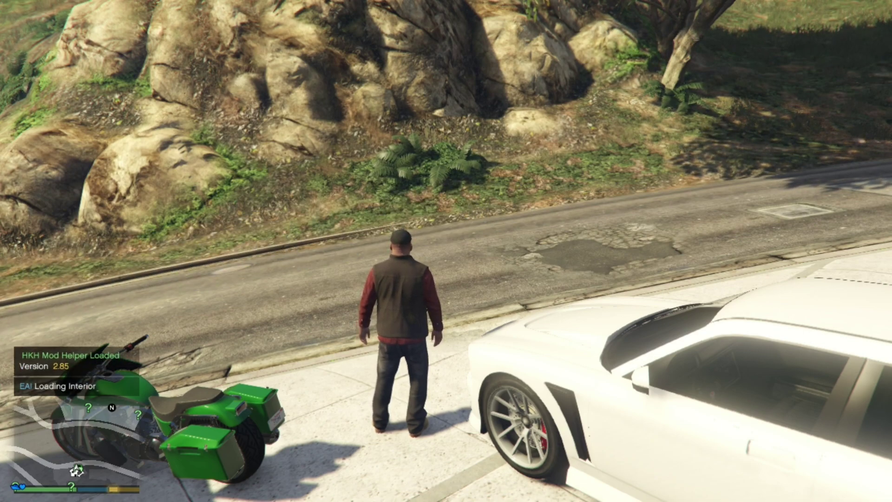
Step: Run the character from the driveway along the road, through the brick gateway and down the side steps to the pool deck
{"action": "key", "text": "w"}
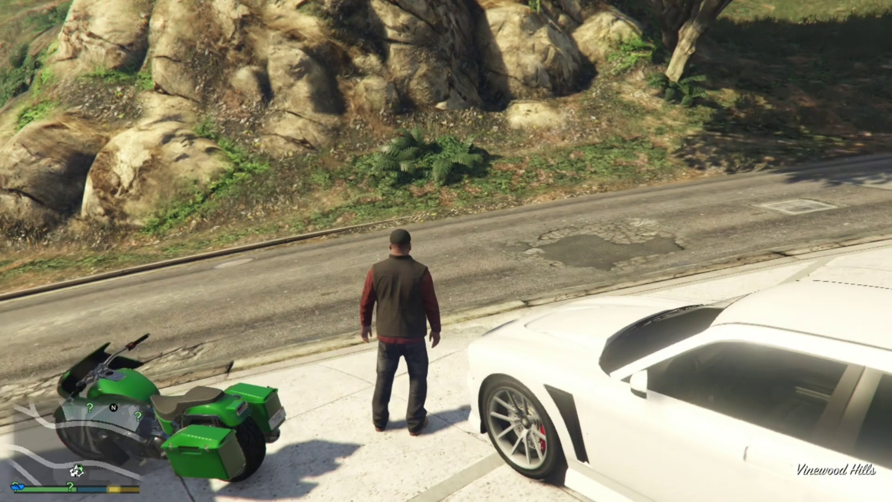
{"action": "key", "text": "w"}
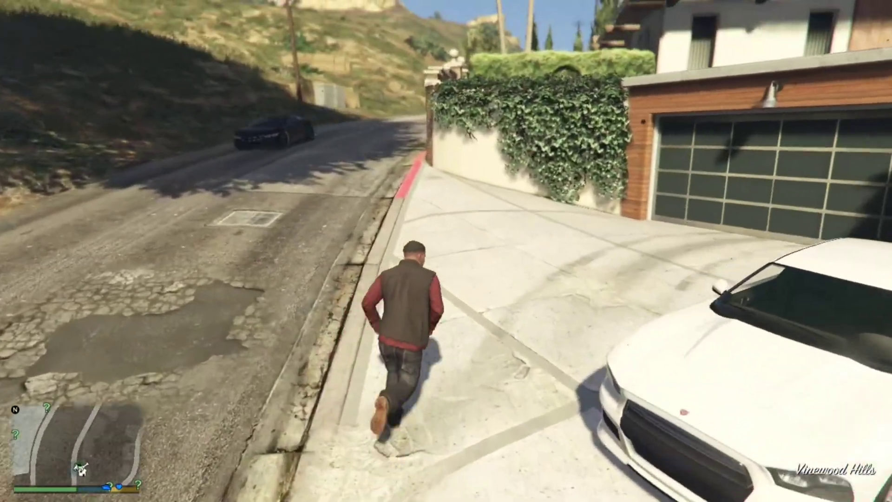
{"action": "key", "text": "w"}
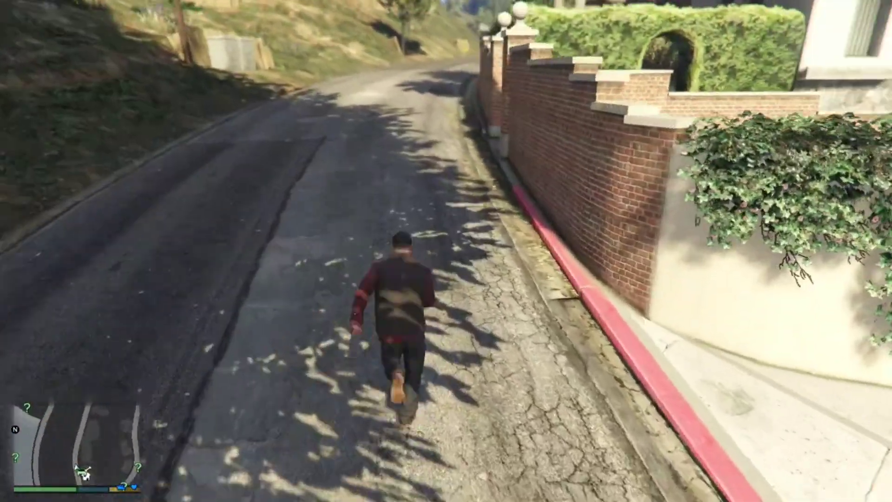
{"action": "key", "text": "w"}
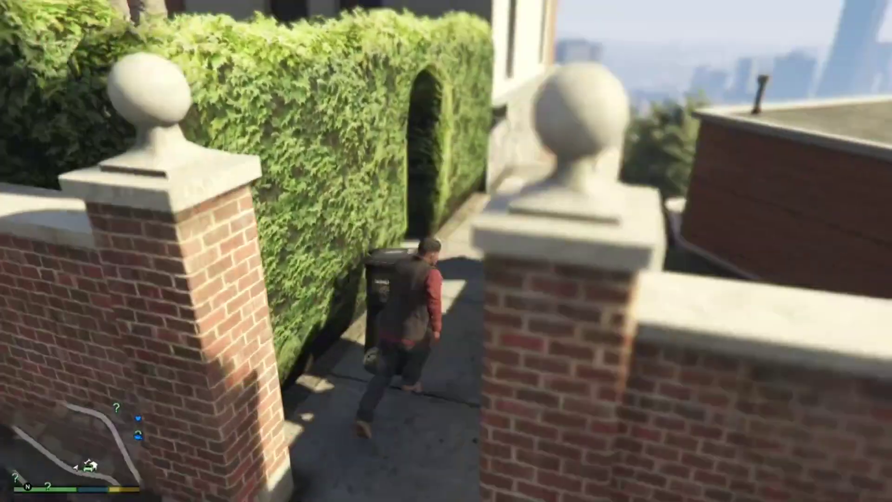
{"action": "key", "text": "w"}
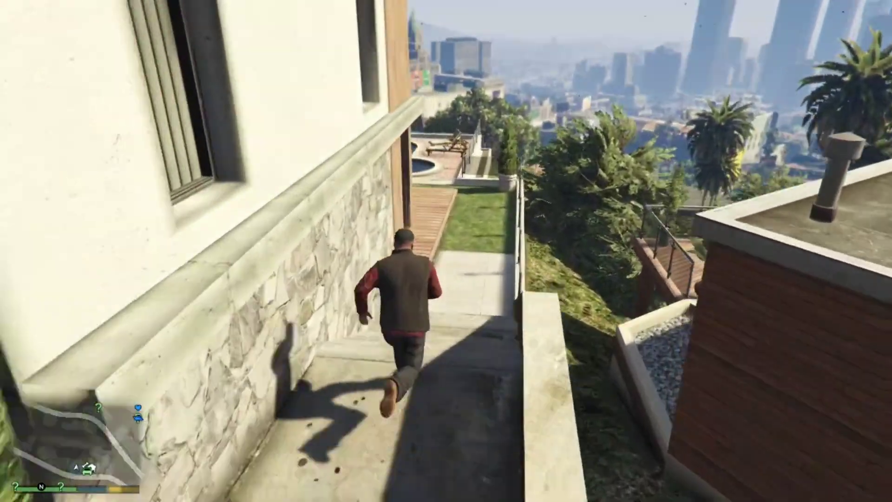
{"action": "key", "text": "w"}
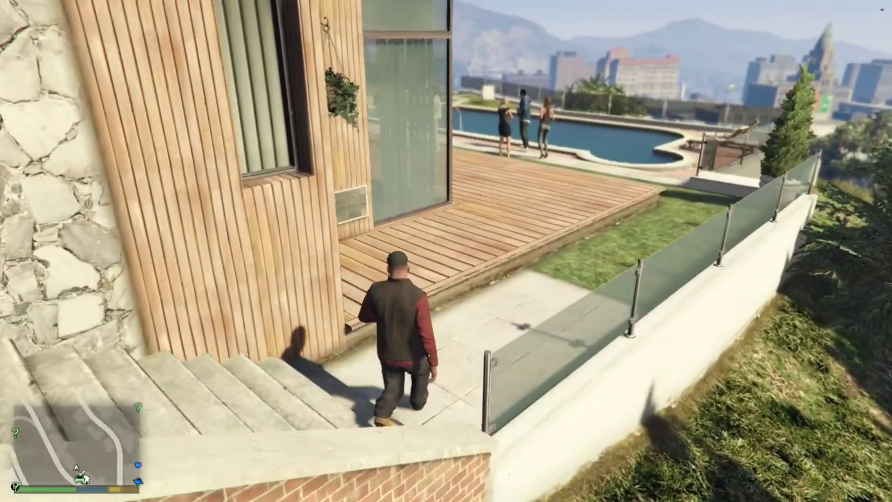
{"action": "key", "text": "w"}
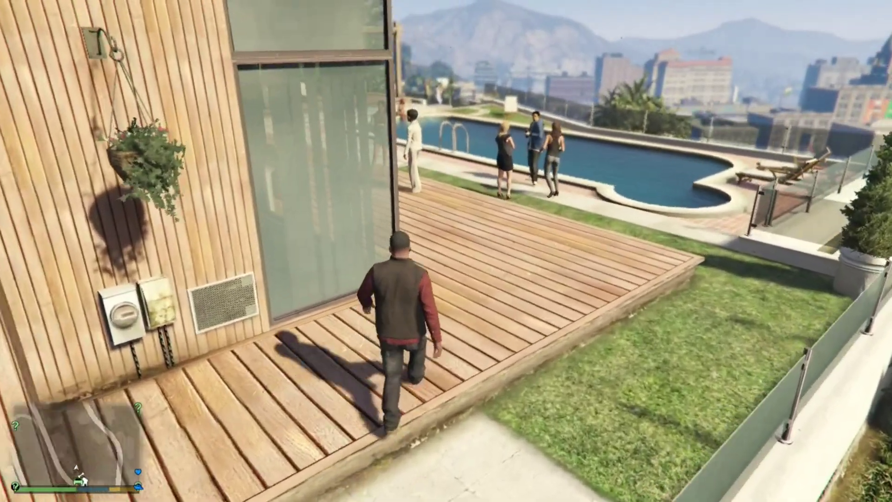
{"action": "key", "text": "w"}
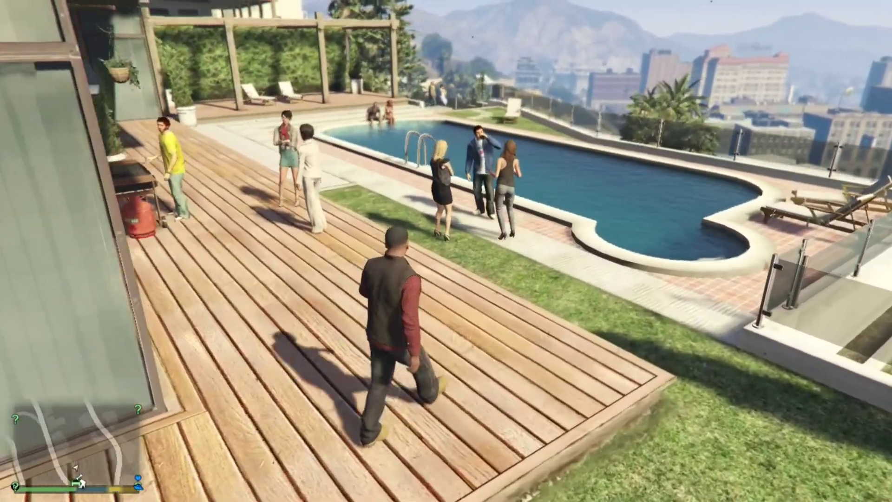
{"action": "key", "text": "w"}
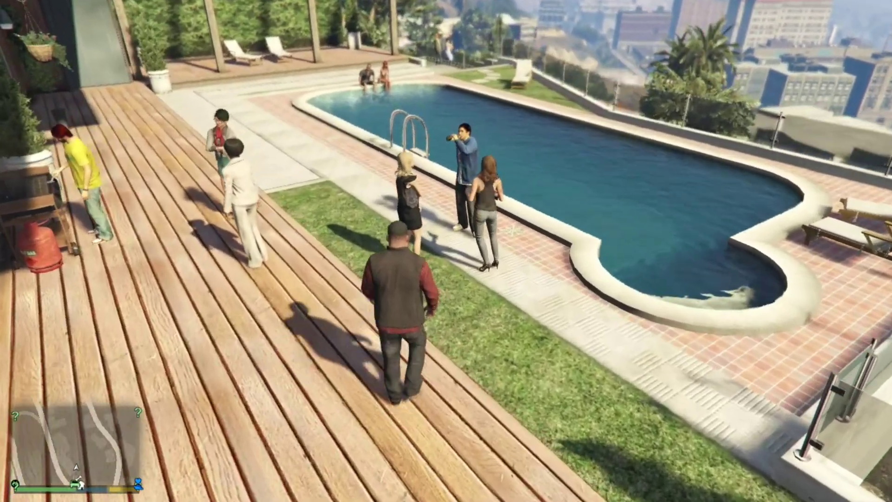
Step: Walk up to the party guests beside the pool, step back onto the deck and bring up the in-game phone
{"action": "key", "text": "d"}
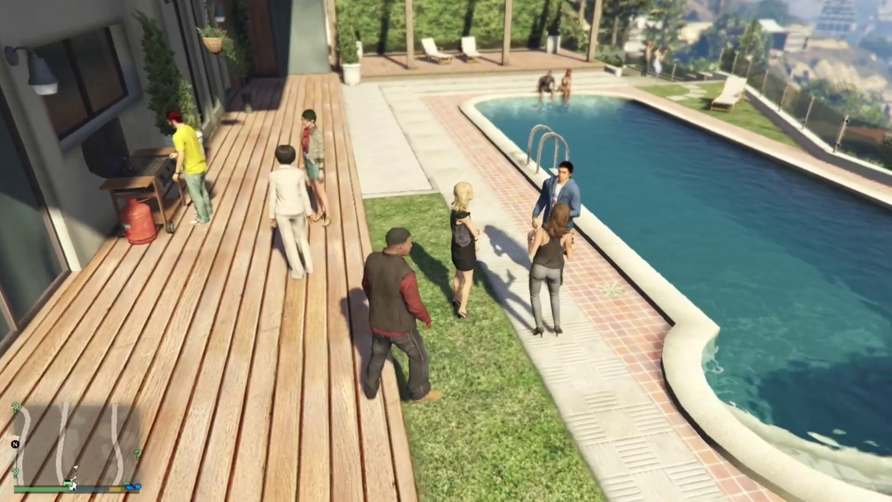
{"action": "key", "text": "w"}
{"action": "key", "text": "w"}
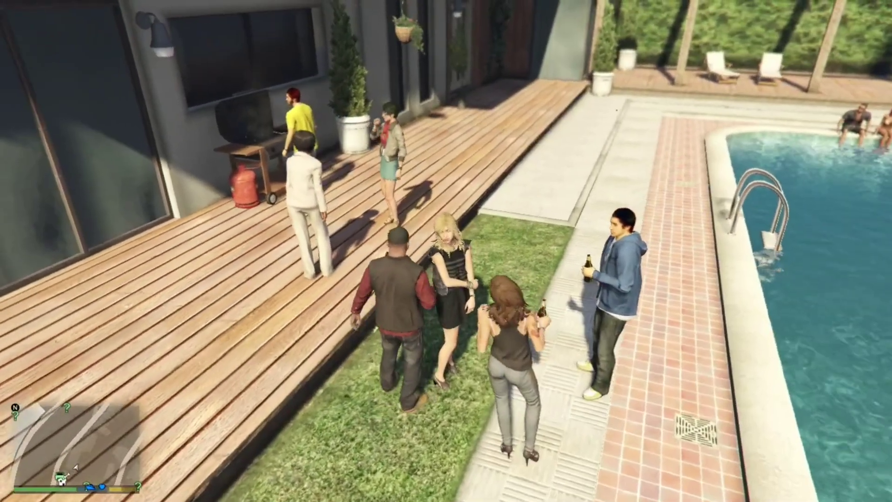
{"action": "key", "text": "a"}
{"action": "key", "text": "s"}
{"action": "key", "text": "s"}
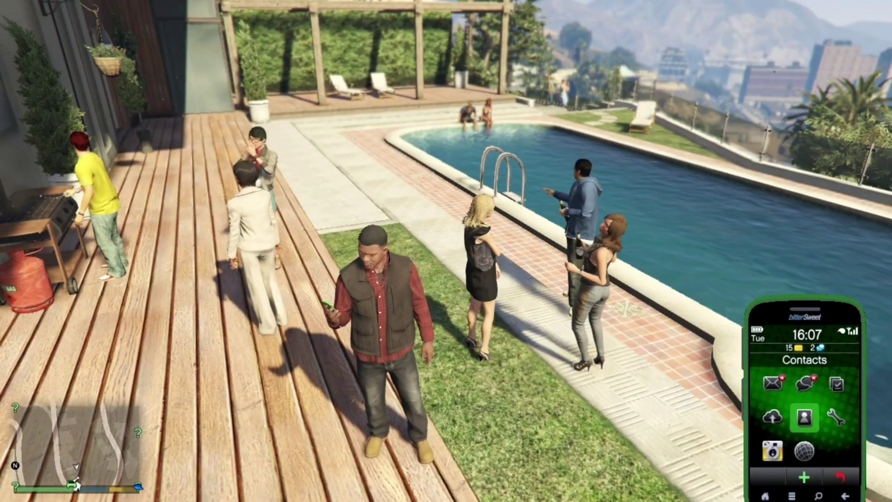
Step: Call the Player Companion contact from the phone to bring up its menu
{"action": "key", "text": "Return"}
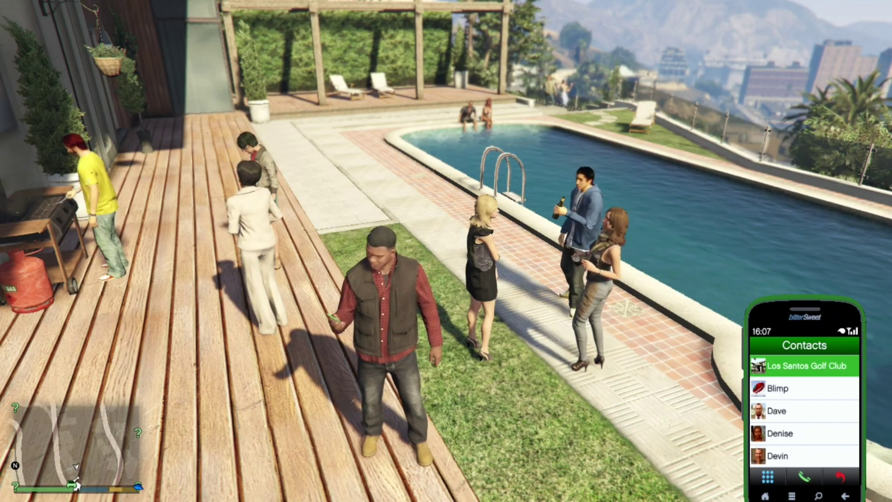
{"action": "key", "text": "Up"}
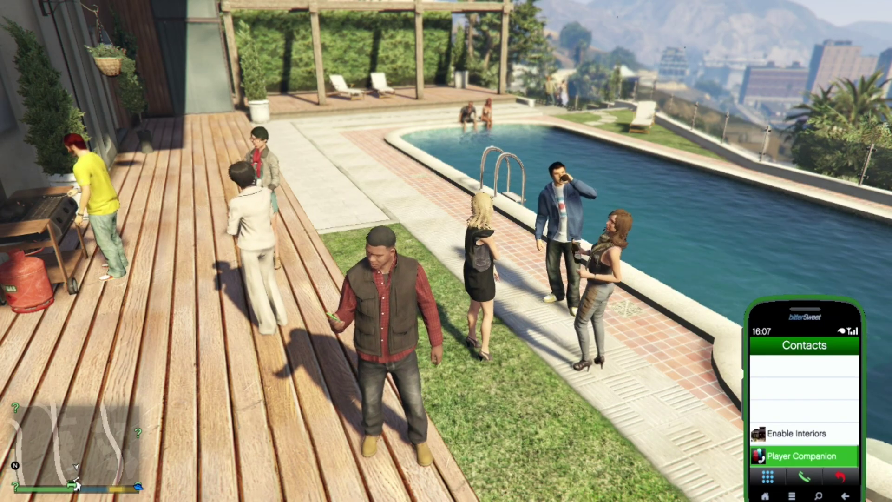
{"action": "key", "text": "Return"}
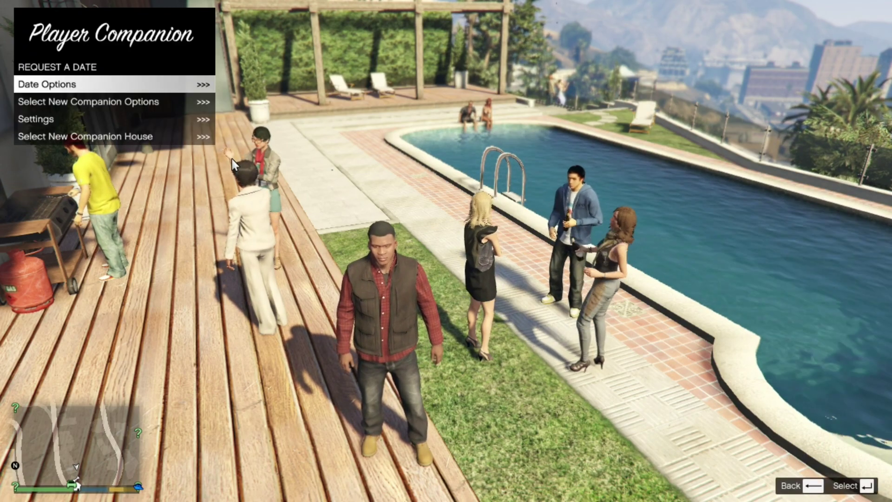
Step: Look through the apartments offered under Select New Companion House and return to the main companion menu
{"action": "key", "text": "Down"}
{"action": "key", "text": "Down"}
{"action": "key", "text": "Down"}
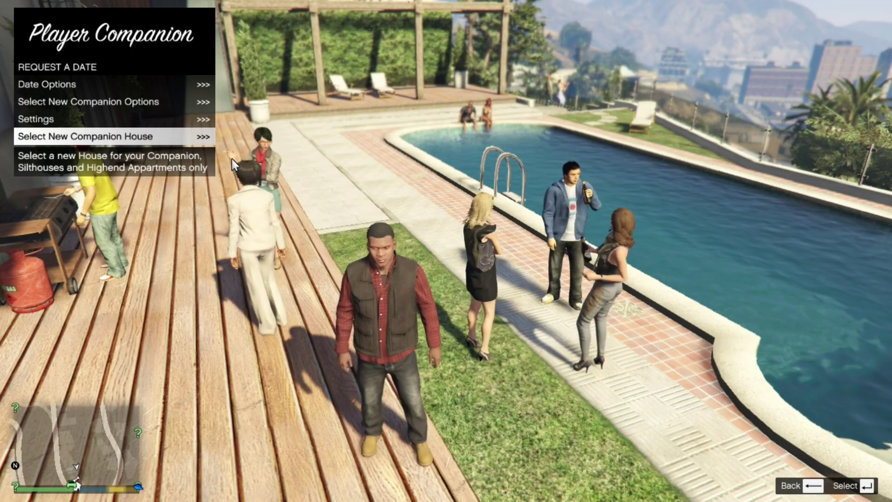
{"action": "key", "text": "Return"}
{"action": "key", "text": "Down"}
{"action": "key", "text": "Down"}
{"action": "key", "text": "Down"}
{"action": "key", "text": "Down"}
{"action": "key", "text": "Down"}
{"action": "key", "text": "Down"}
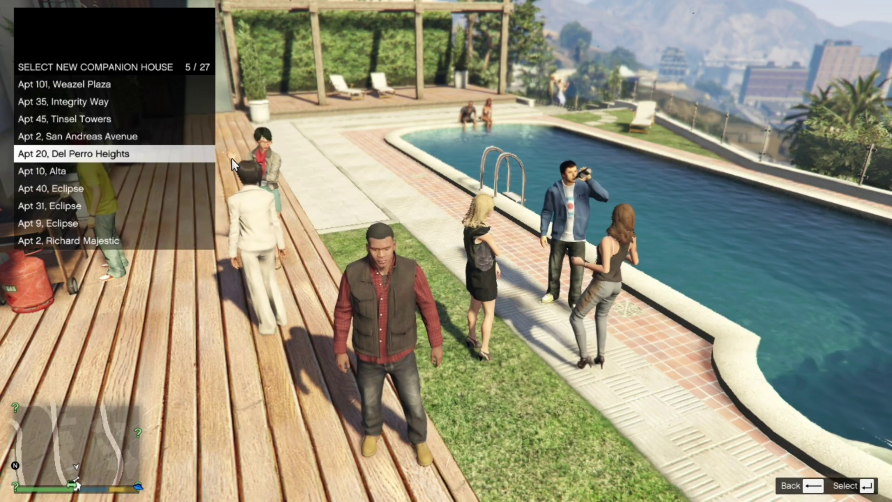
{"action": "key", "text": "Down"}
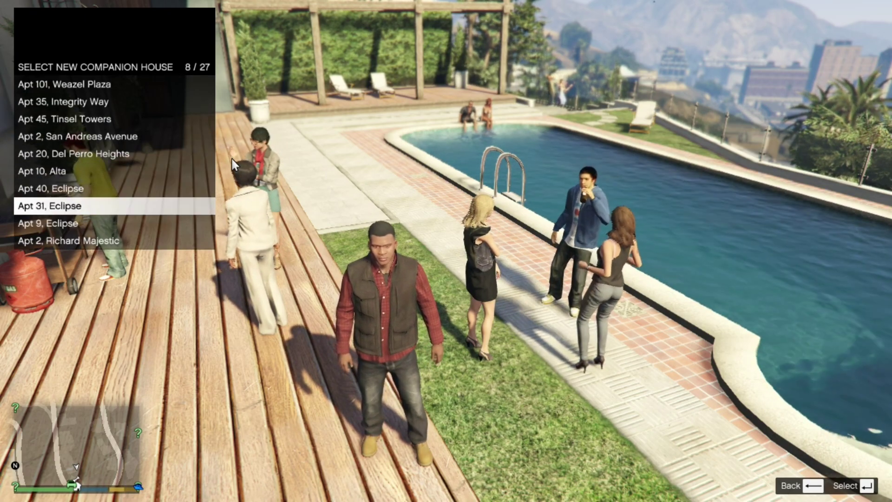
{"action": "key", "text": "Up"}
Step: Examine the companion Settings, from Auto Switch Weapons to Stats Render Mode and Use Love Heart Blip
{"action": "key", "text": "Up"}
{"action": "key", "text": "Up"}
{"action": "key", "text": "BackSpace"}
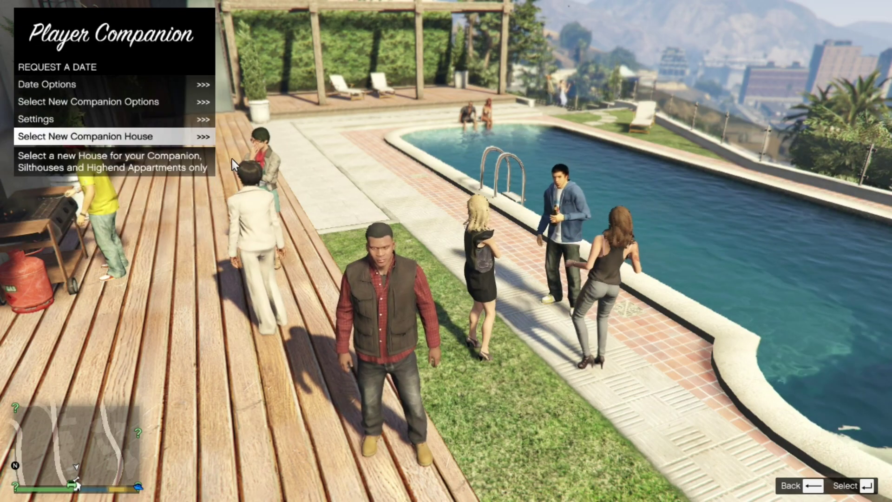
{"action": "key", "text": "Up"}
{"action": "key", "text": "Return"}
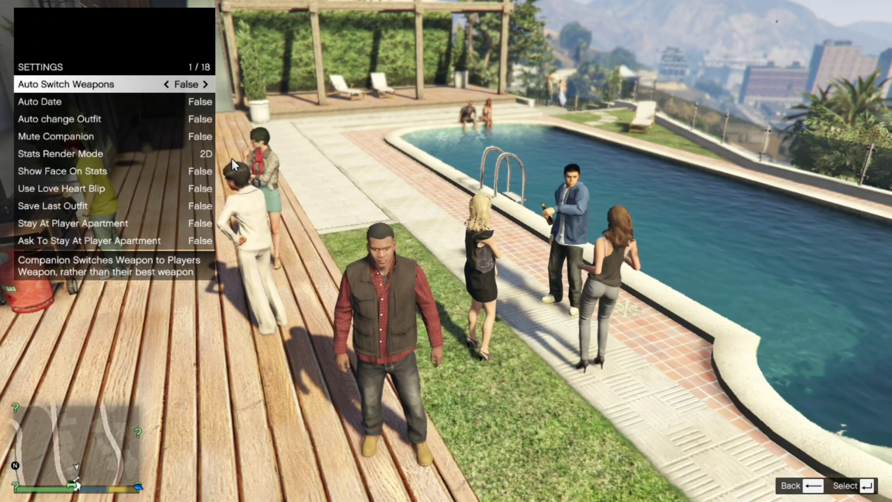
{"action": "key", "text": "Down"}
{"action": "key", "text": "Down"}
{"action": "key", "text": "Down"}
{"action": "key", "text": "Down"}
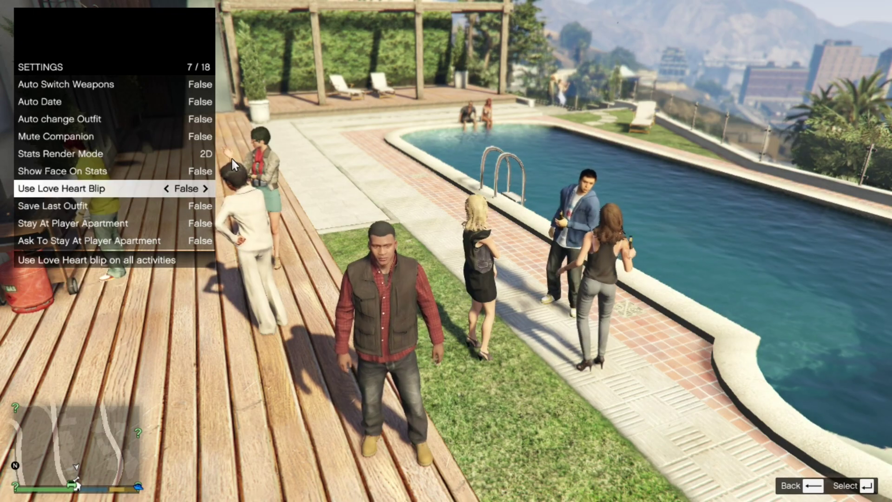
{"action": "key", "text": "Up"}
{"action": "key", "text": "Up"}
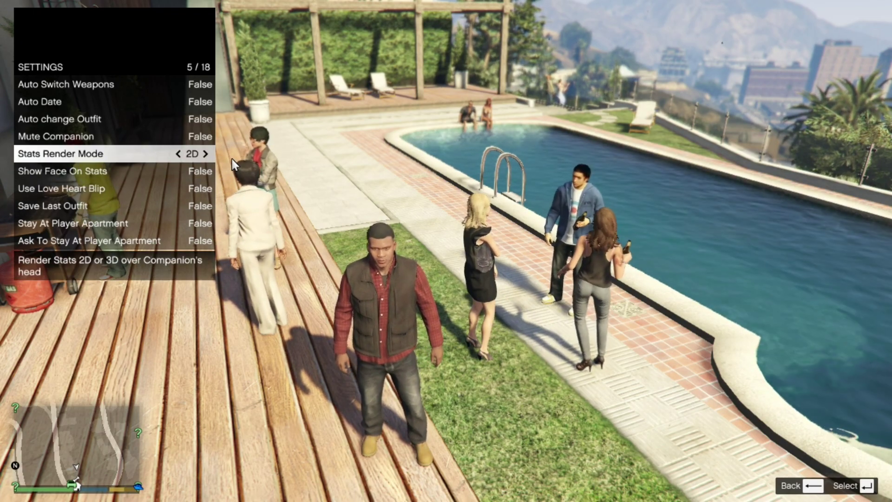
Step: Leave the companion settings and view the Date Options
{"action": "key", "text": "BackSpace"}
{"action": "key", "text": "Up"}
{"action": "key", "text": "Up"}
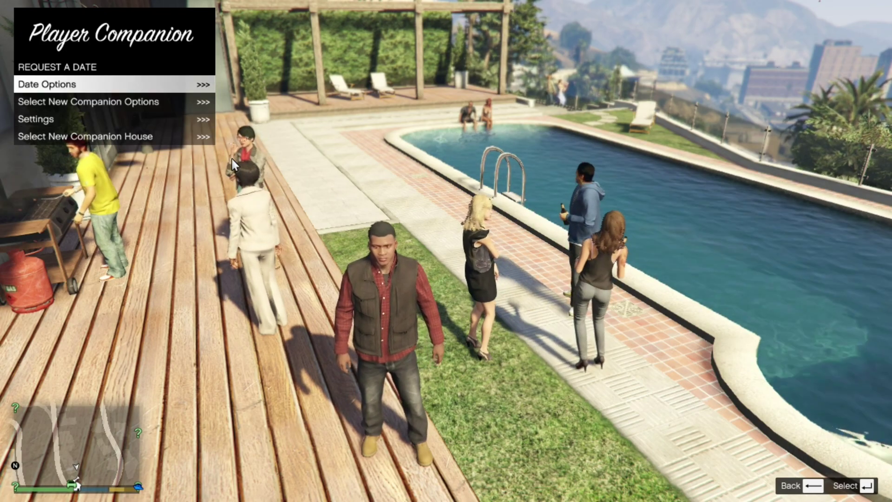
{"action": "key", "text": "Return"}
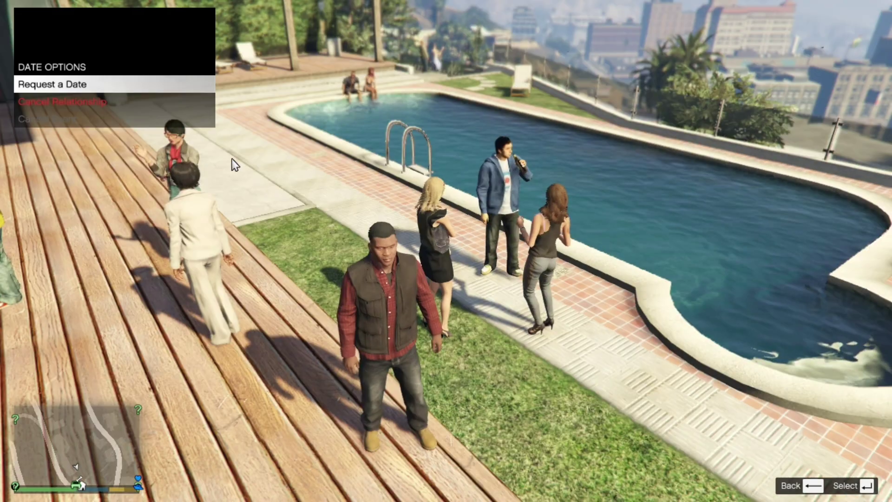
Step: Run Select New Companion from its options and make the blonde woman in the black dress beside the pool the companion
{"action": "key", "text": "BackSpace"}
{"action": "key", "text": "Down"}
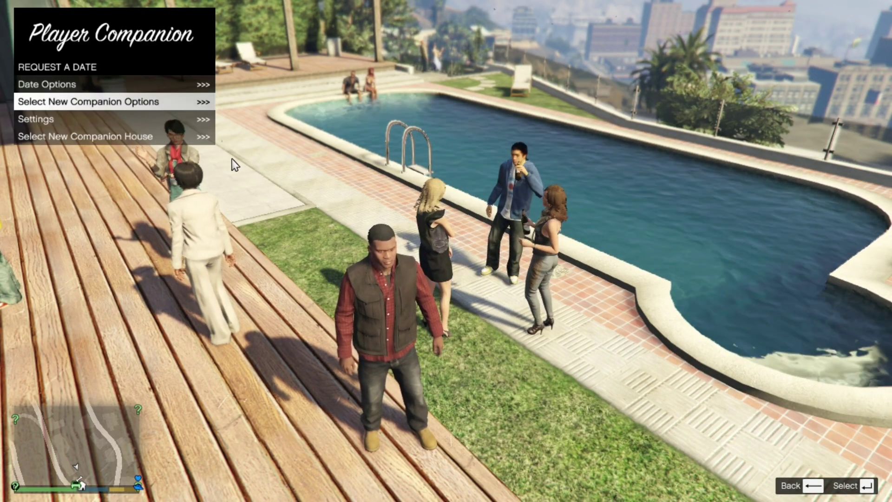
{"action": "key", "text": "Return"}
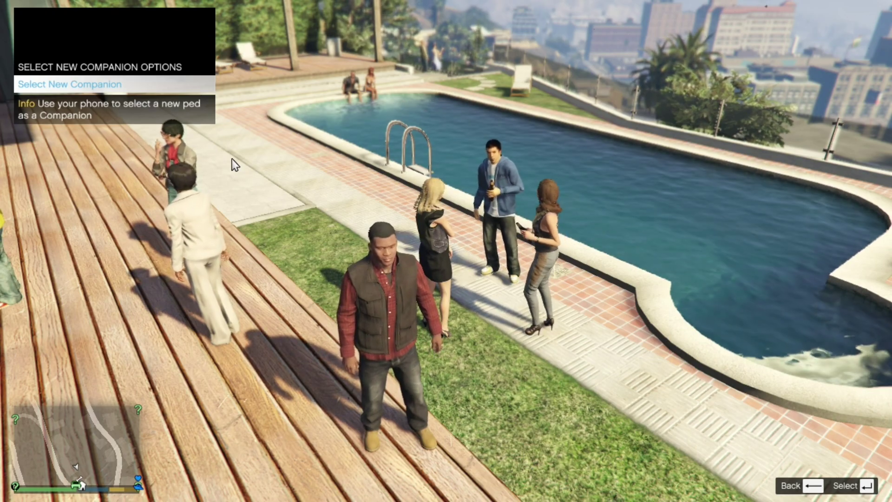
{"action": "key", "text": "Return"}
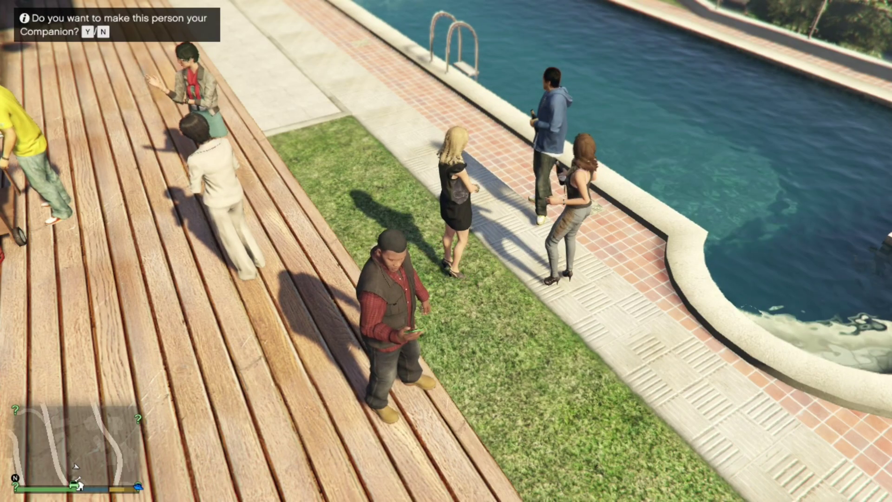
{"action": "key", "text": "e"}
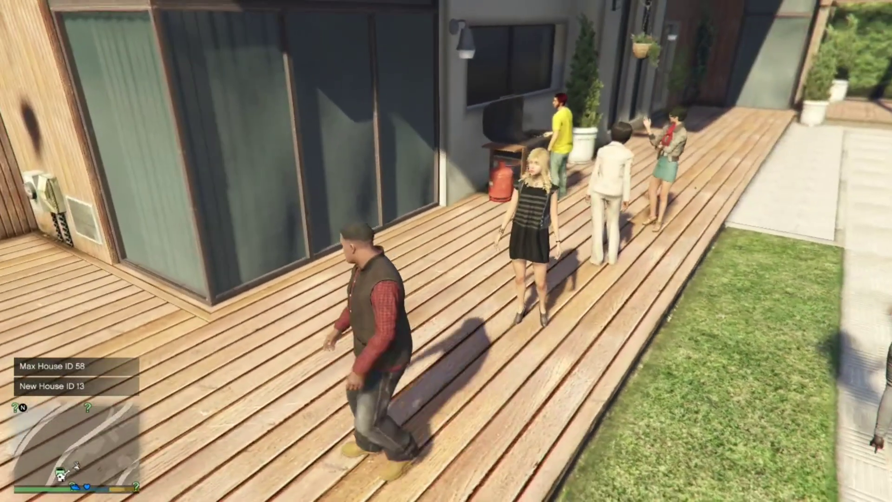
Step: Walk to the corner of the deck with the companion and switch the character's weapon to the machine gun, then the shotgun
{"action": "key", "text": "a"}
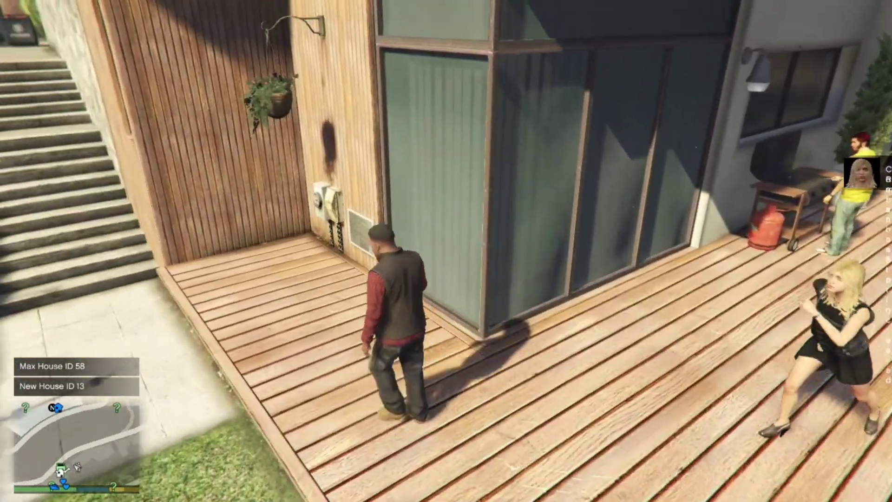
{"action": "key", "text": "Tab"}
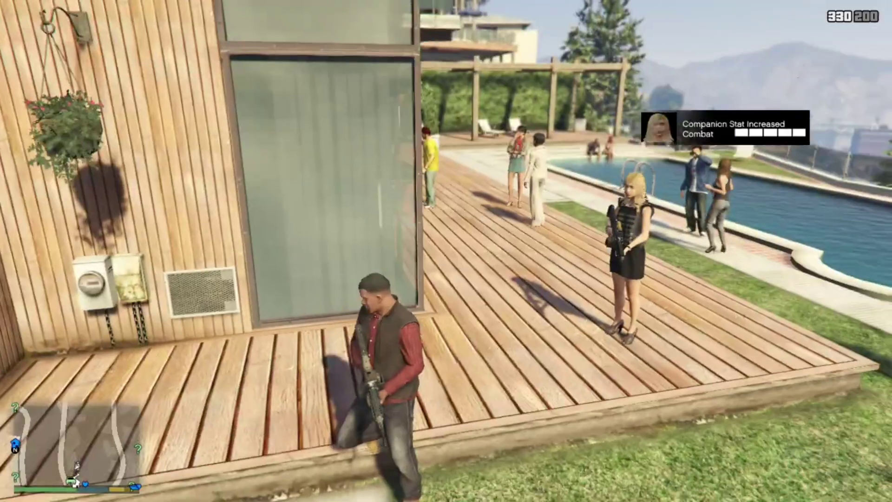
{"action": "key", "text": "Tab"}
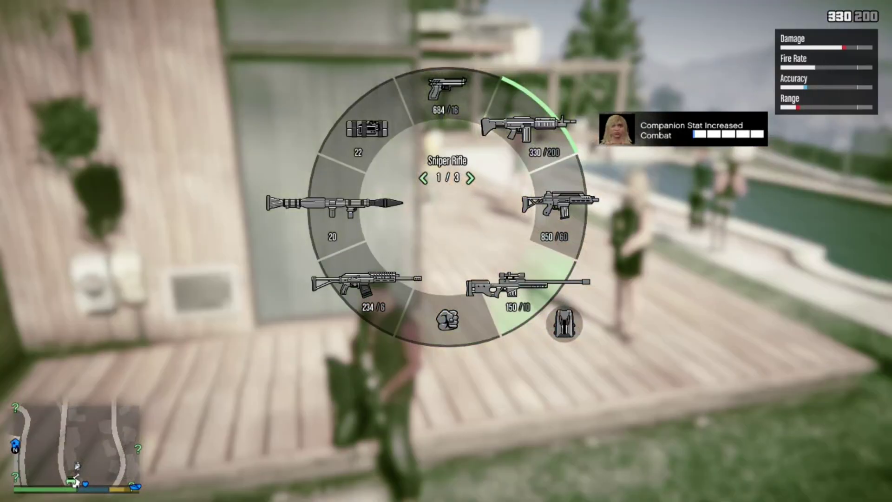
{"action": "key", "text": "Tab"}
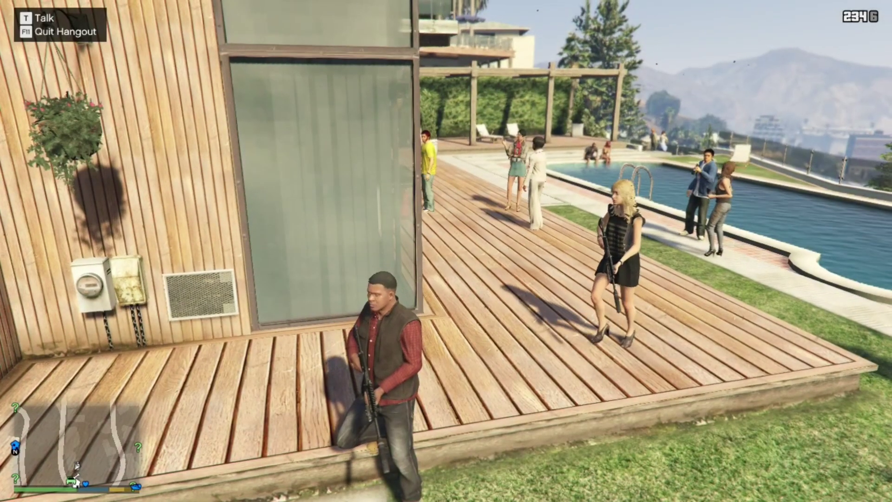
Step: Bring up the full map around La Puerta and inspect the Bike Rental and Purchase Yacht Here markers
{"action": "key", "text": "Escape"}
{"action": "left_click", "coordinate": [538, 245]}
{"action": "left_click_drag", "start_coordinate": [466, 279], "coordinate": [537, 70]}
{"action": "left_click_drag", "start_coordinate": [506, 168], "coordinate": [453, 134]}
{"action": "scroll", "coordinate": [360, 262], "scroll_direction": "up", "scroll_amount": 5}
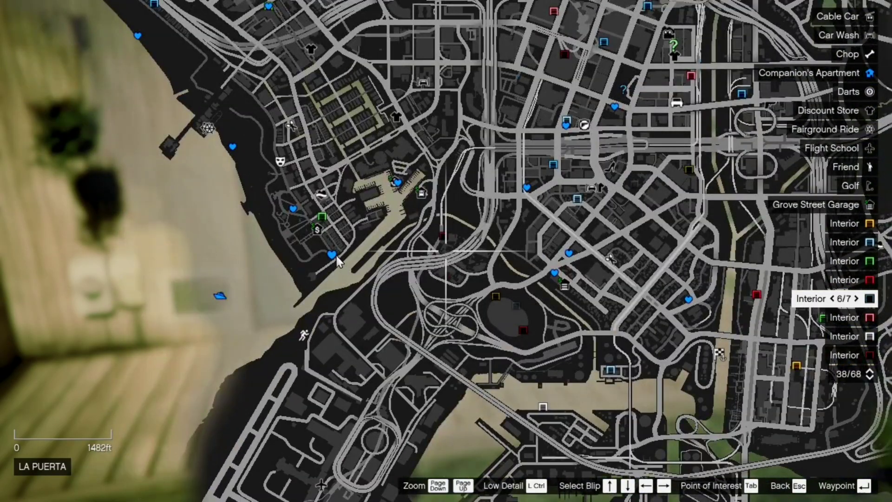
{"action": "left_click", "coordinate": [332, 254]}
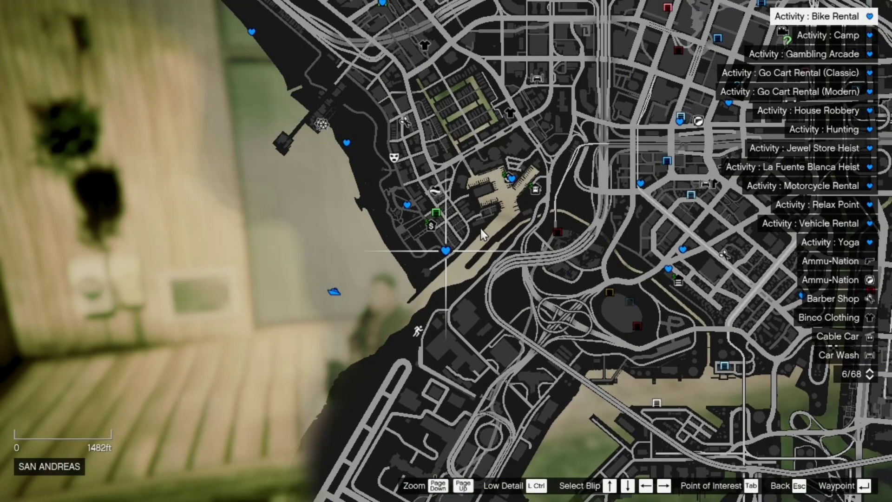
{"action": "left_click_drag", "start_coordinate": [465, 217], "coordinate": [446, 260]}
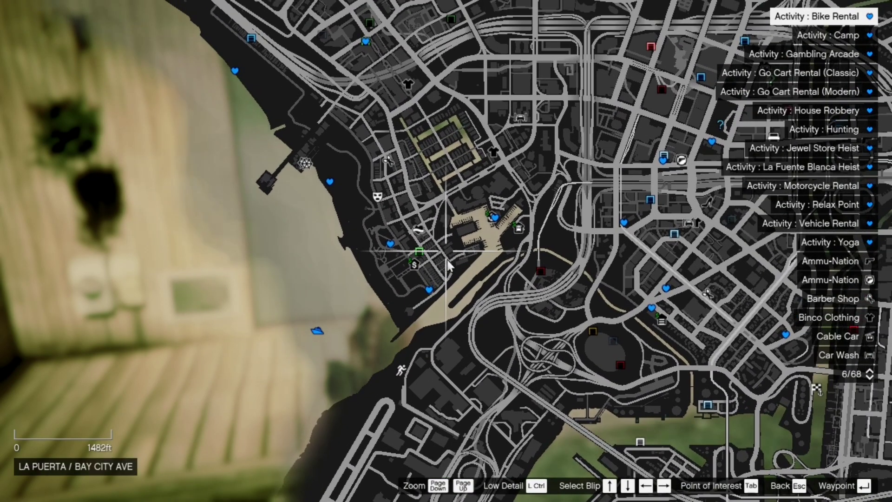
{"action": "left_click", "coordinate": [495, 218]}
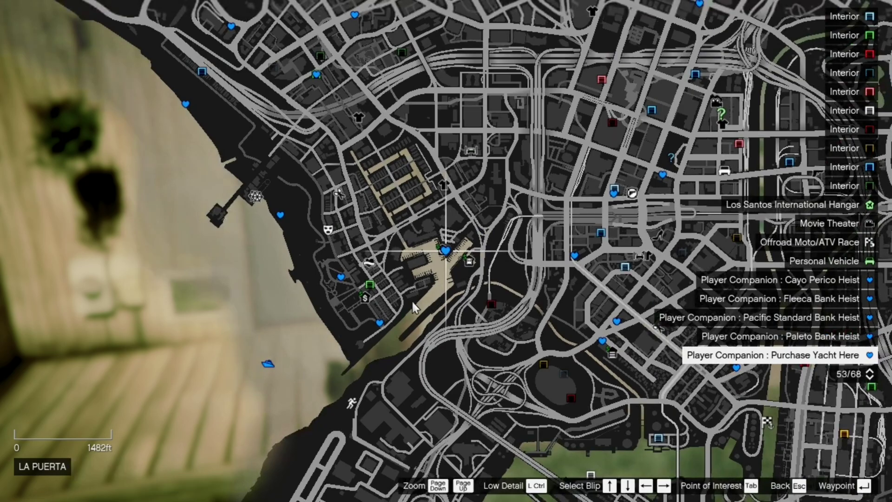
Step: Inspect the Camp and Arm Wrestling activity markers along Vespucci Beach on the map
{"action": "left_click_drag", "start_coordinate": [372, 197], "coordinate": [513, 257]}
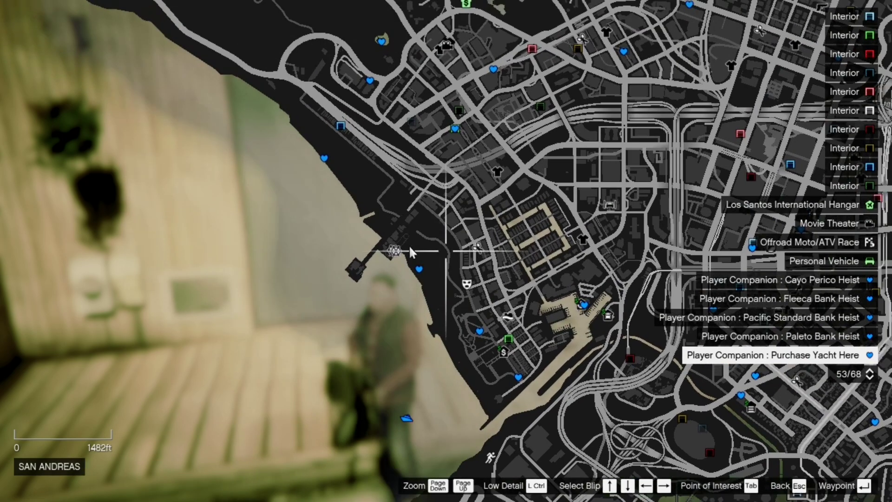
{"action": "left_click", "coordinate": [420, 270]}
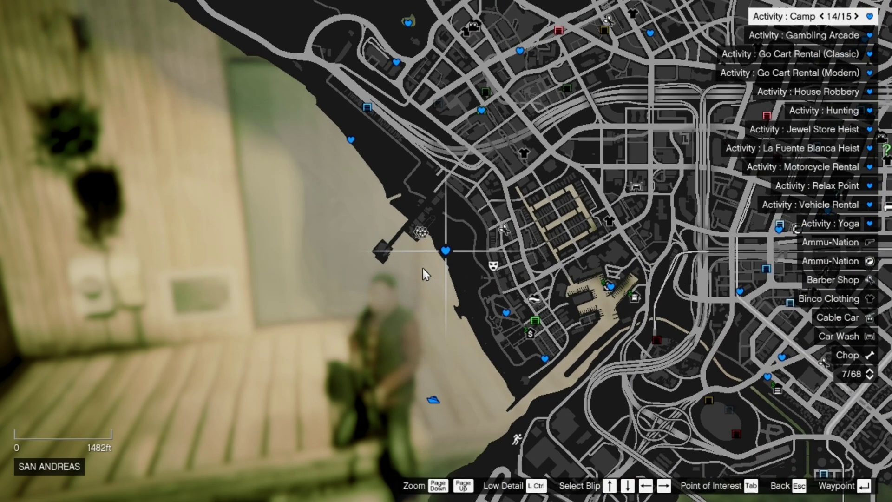
{"action": "left_click_drag", "start_coordinate": [507, 317], "coordinate": [511, 321]}
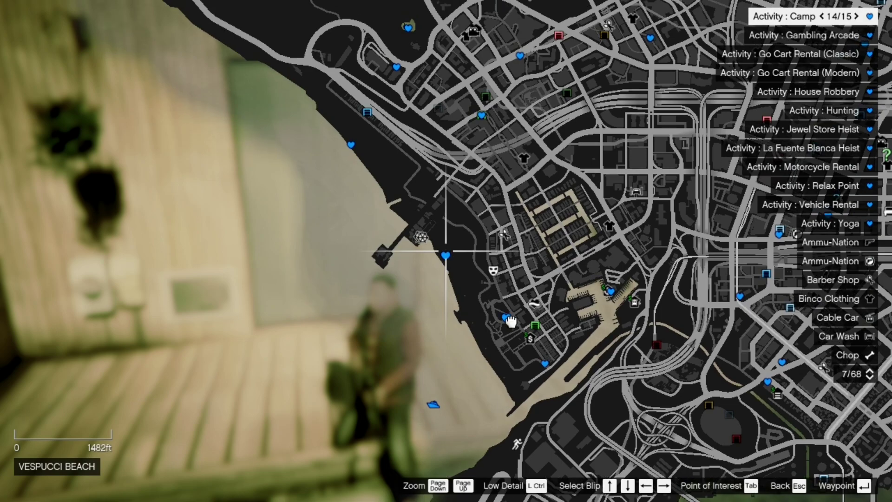
{"action": "left_click", "coordinate": [507, 318]}
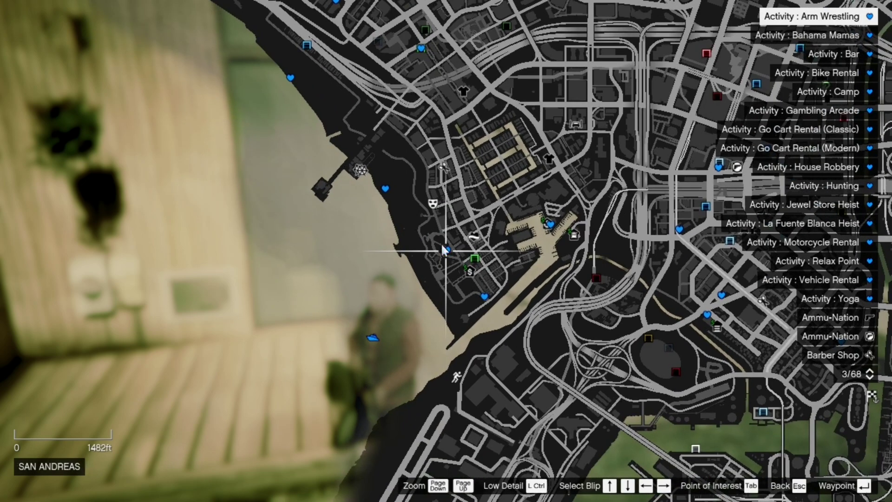
Step: Choose the Camp marker near the pier and run the character to the campfire between the logs on the beach
{"action": "left_click", "coordinate": [387, 191]}
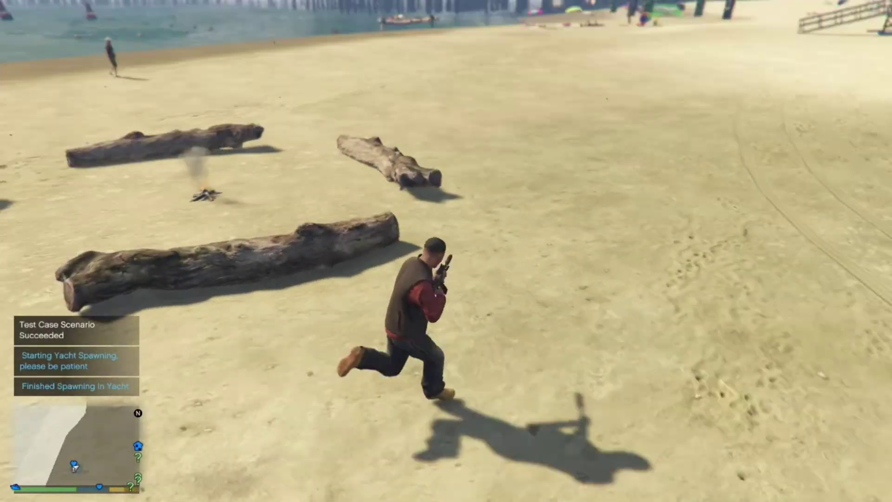
{"action": "key", "text": "w"}
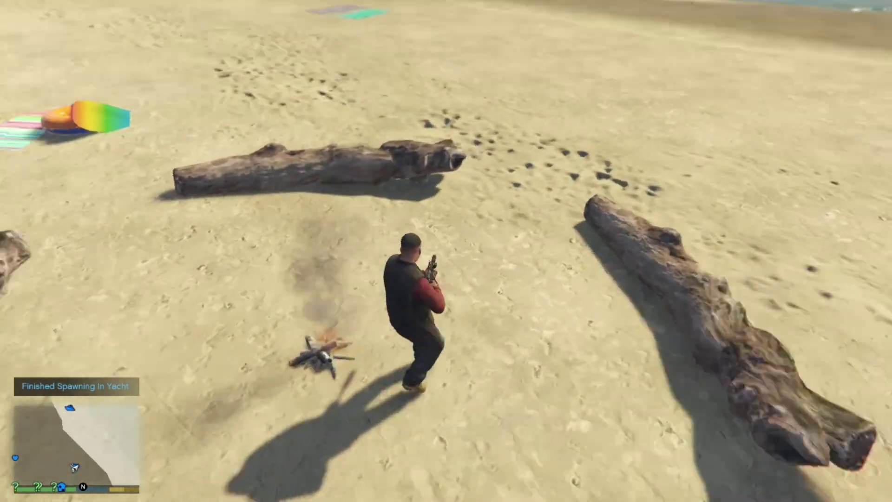